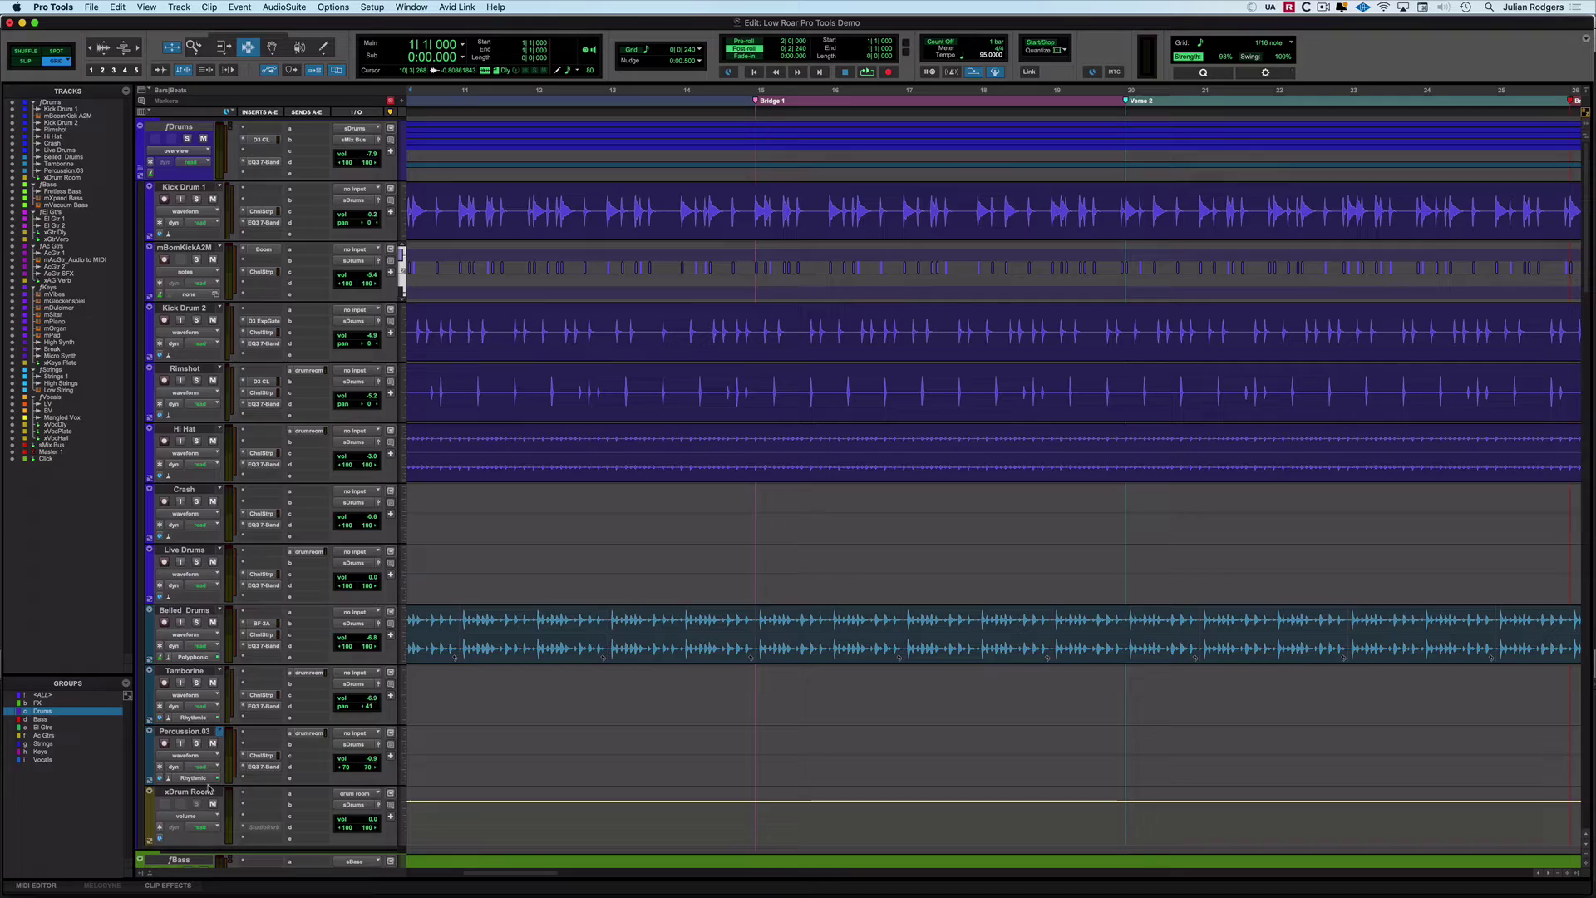
# Toggle to the Mix window and back, then hide and re-show the Kick Drum 1 track.
pyautogui.press('super+equal')
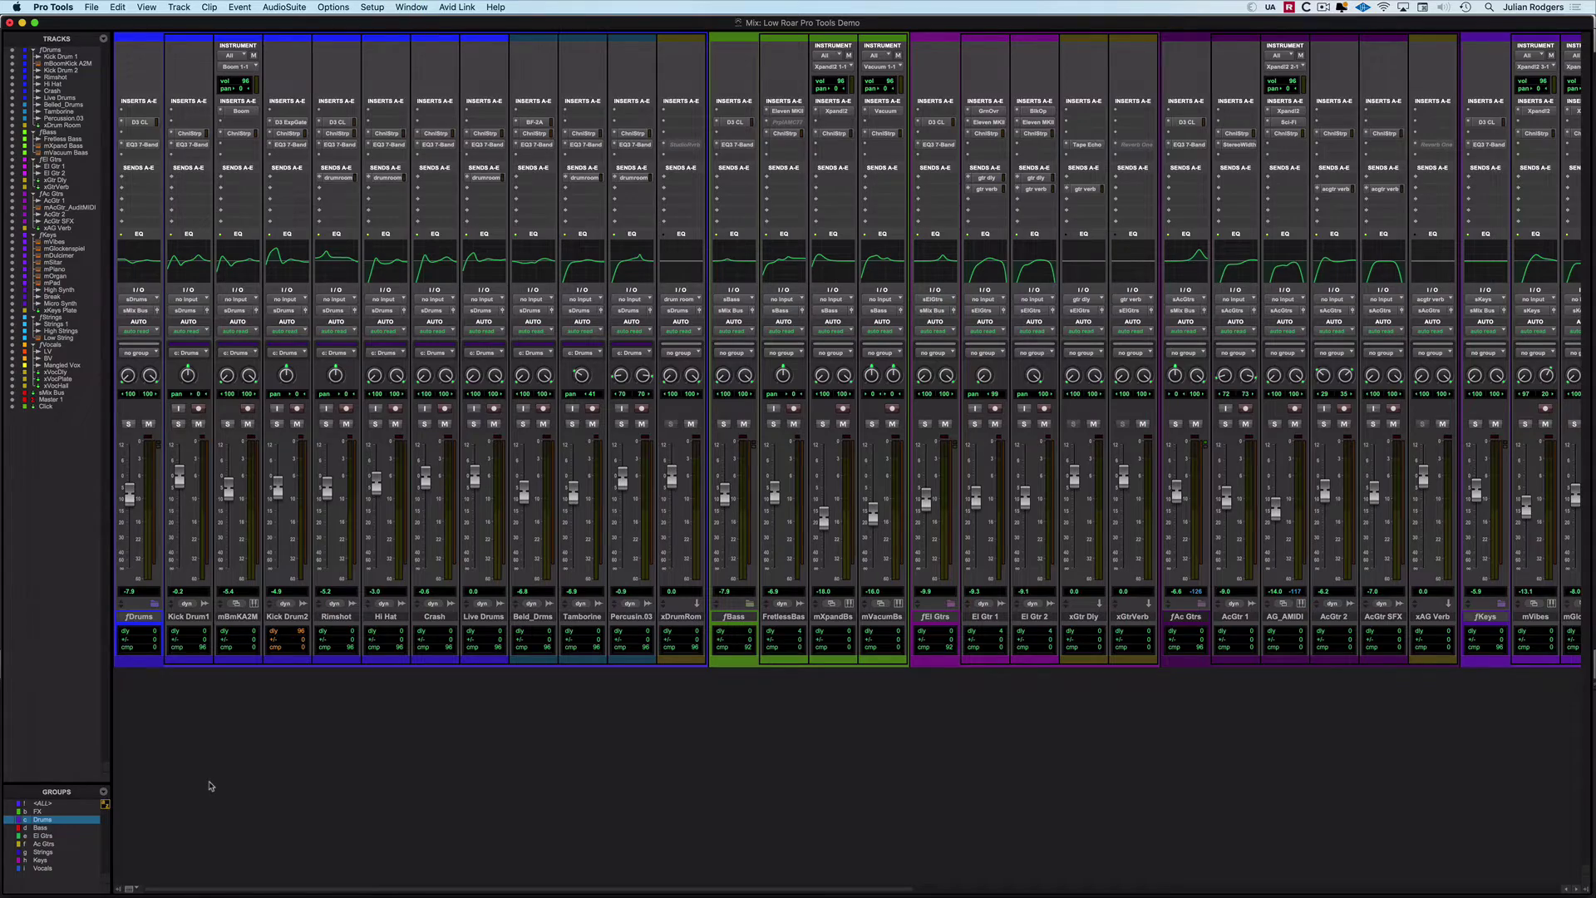
pyautogui.press('super+equal')
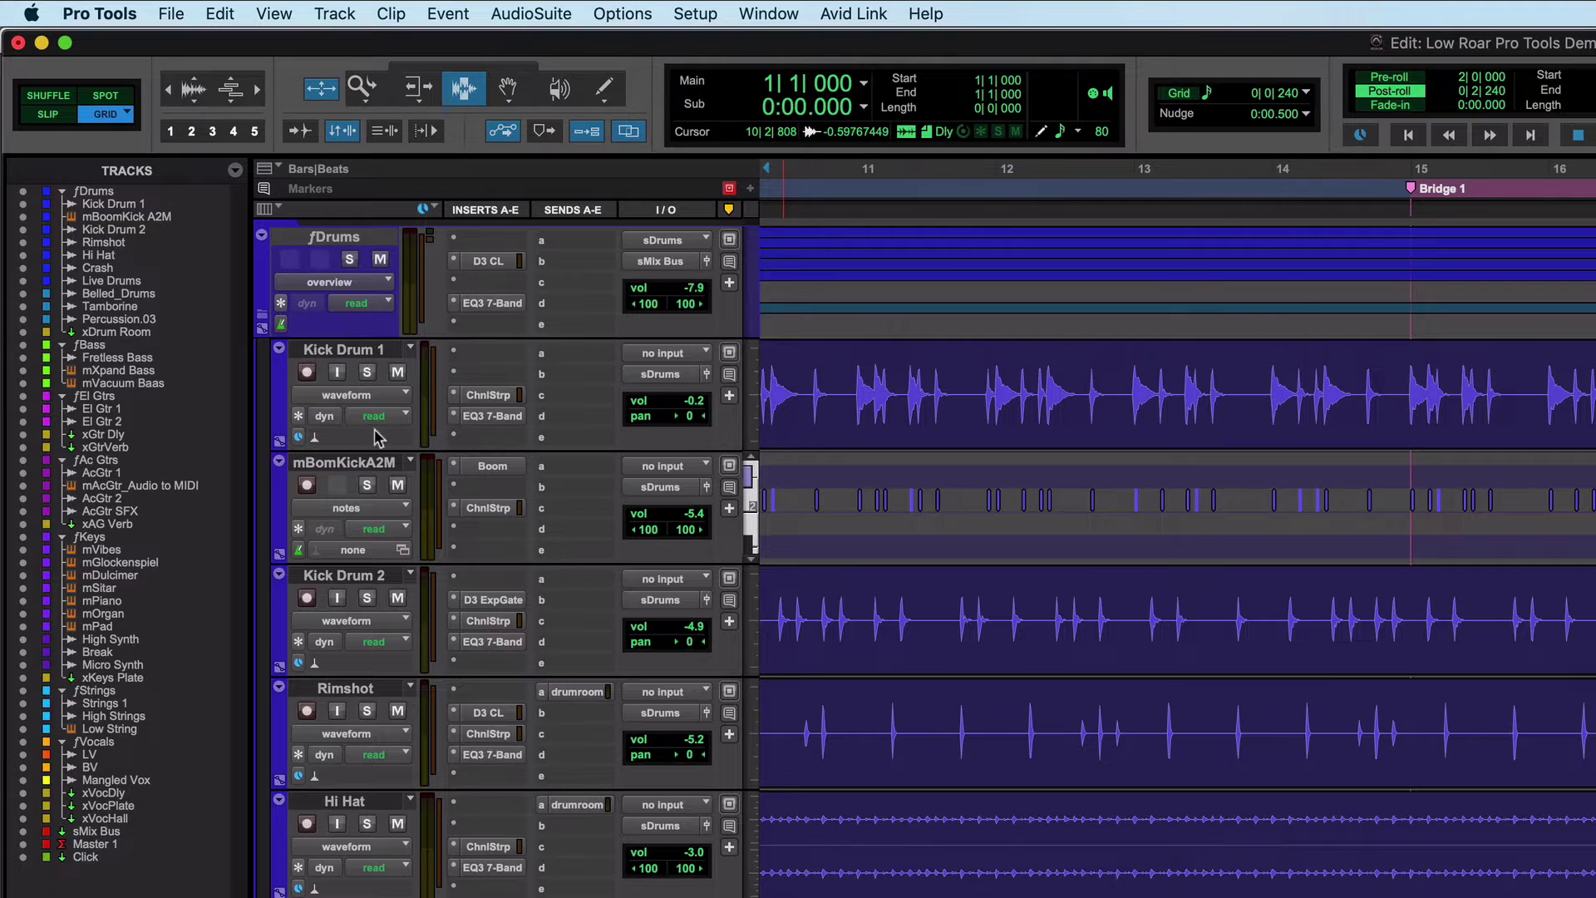
pyautogui.rightClick(350, 353)
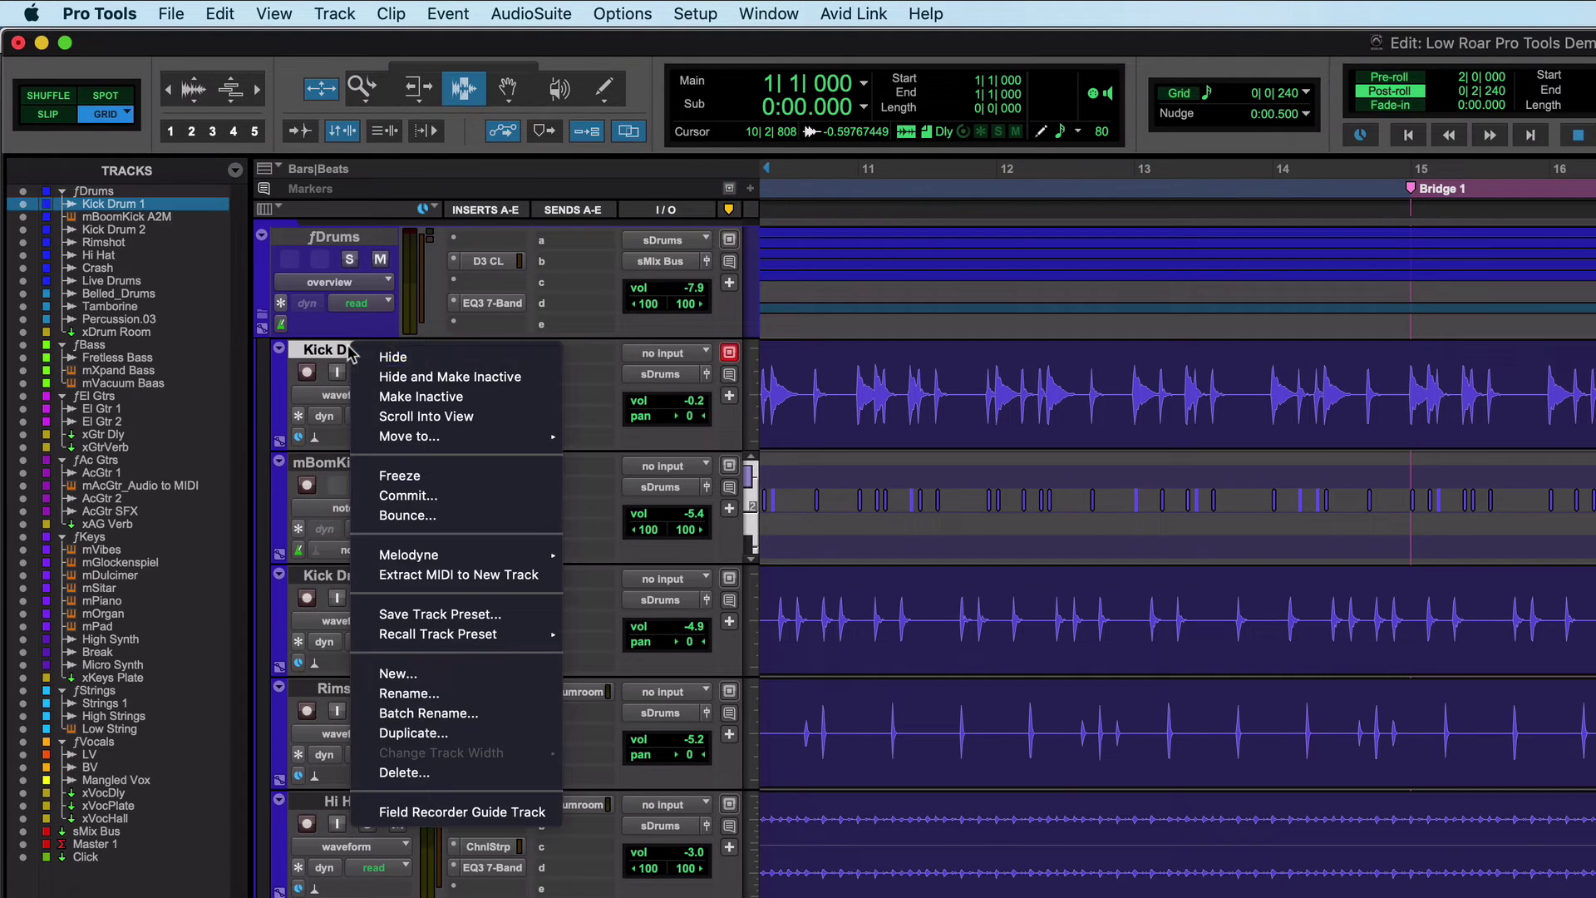
pyautogui.click(123, 453)
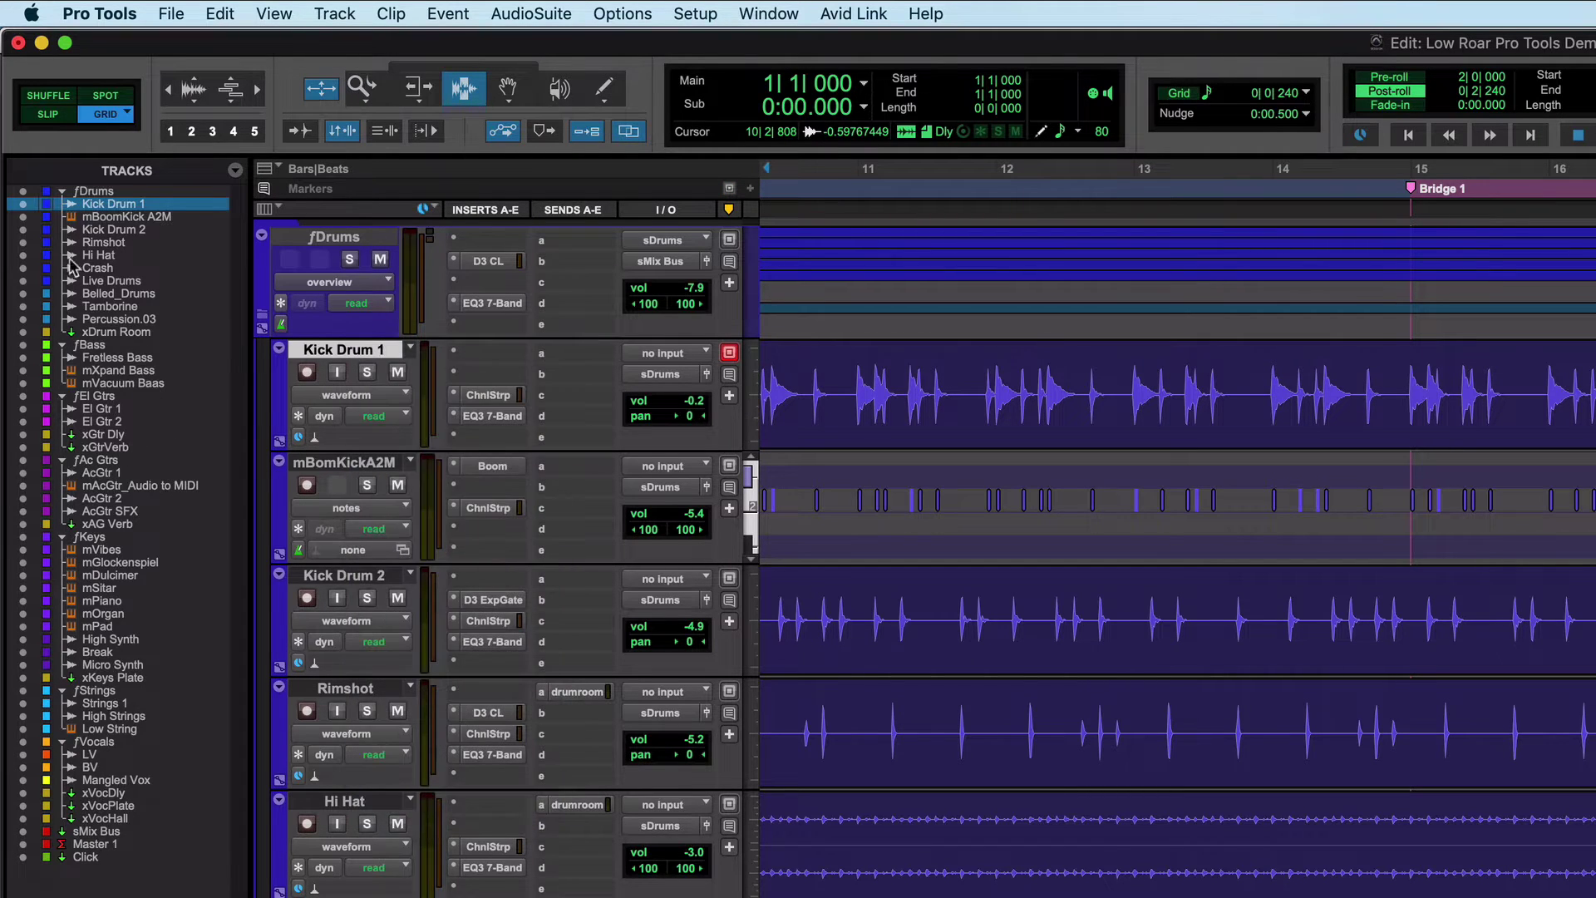
pyautogui.click(20, 205)
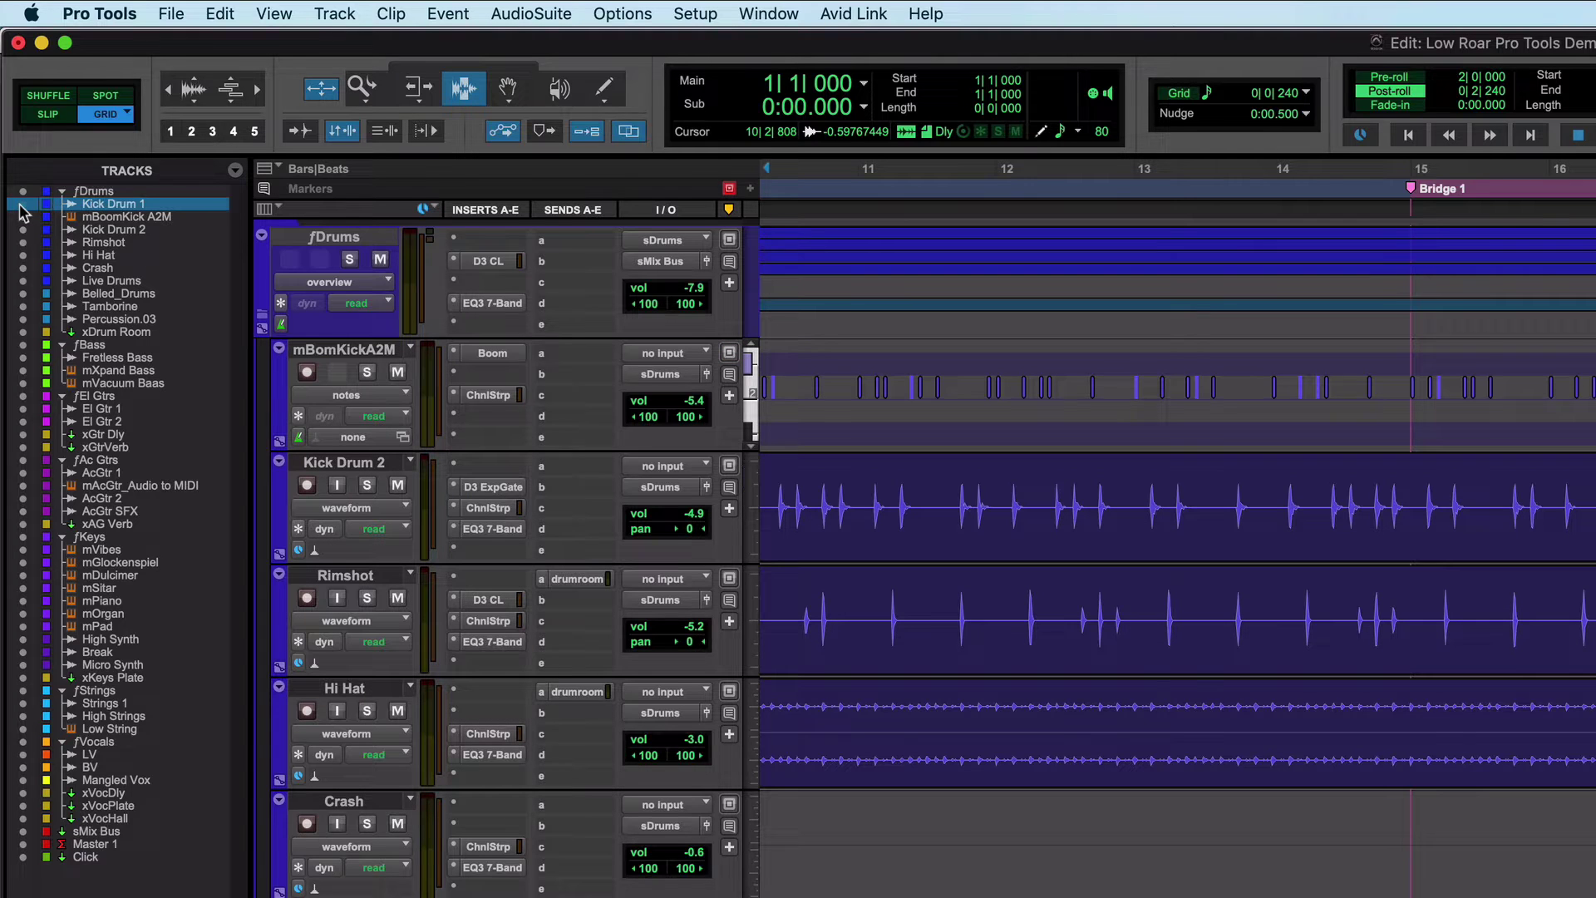
pyautogui.click(21, 205)
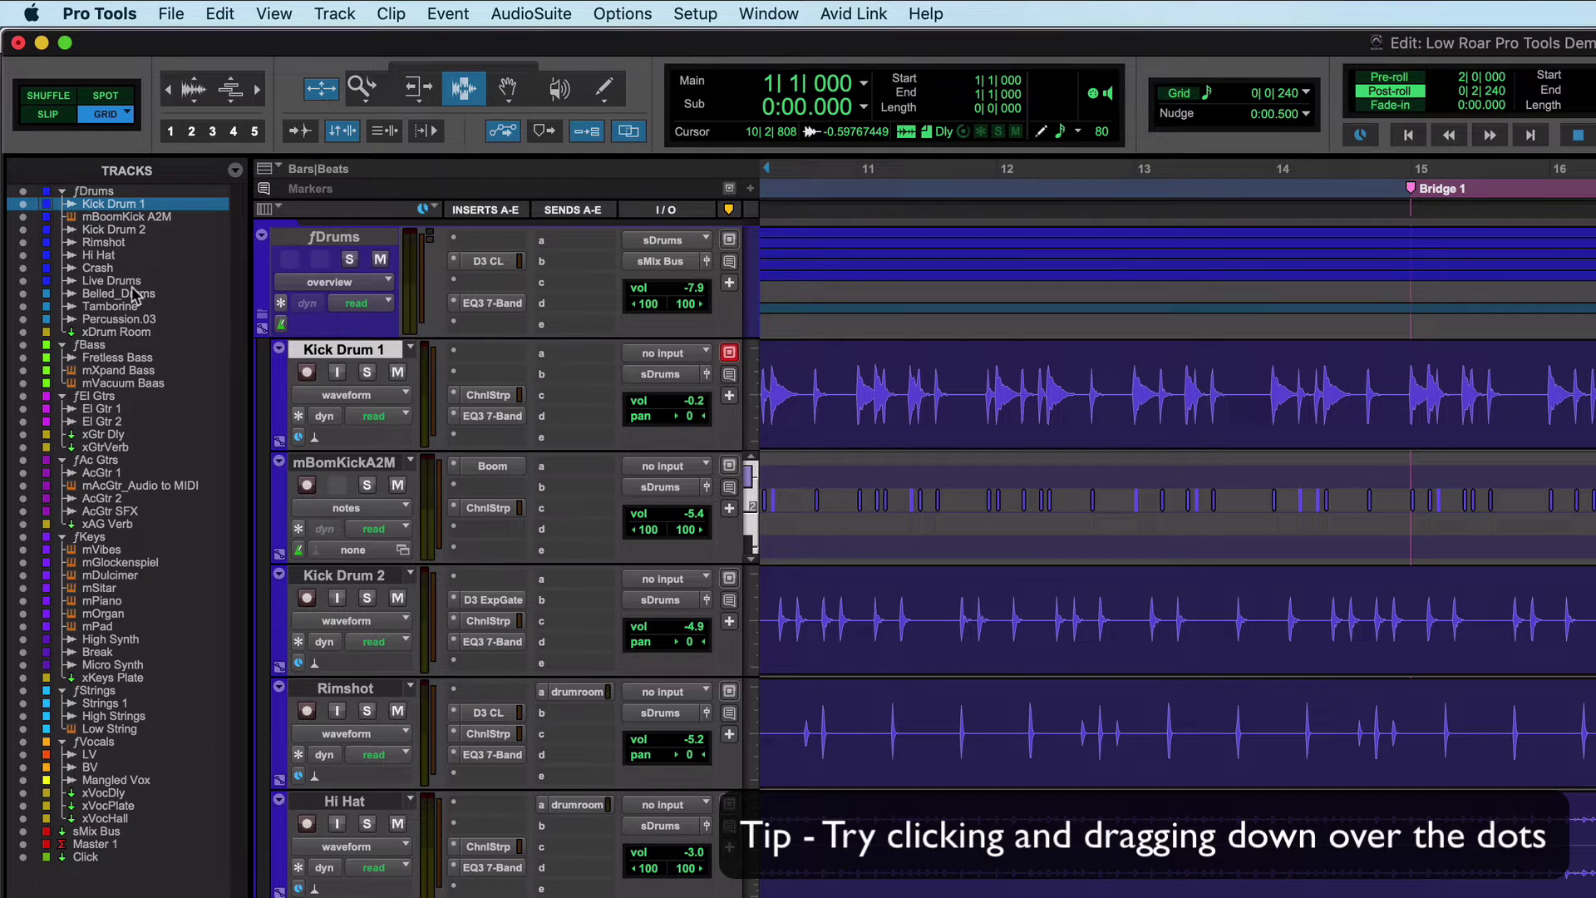
# Select Kick Drum 1 through Percussion.03, xGtrVerb, xAG Verb, and mDulcimer through xKeys Plate together.
pyautogui.keyDown('shift'); pyautogui.click(116, 320); pyautogui.keyUp('shift')
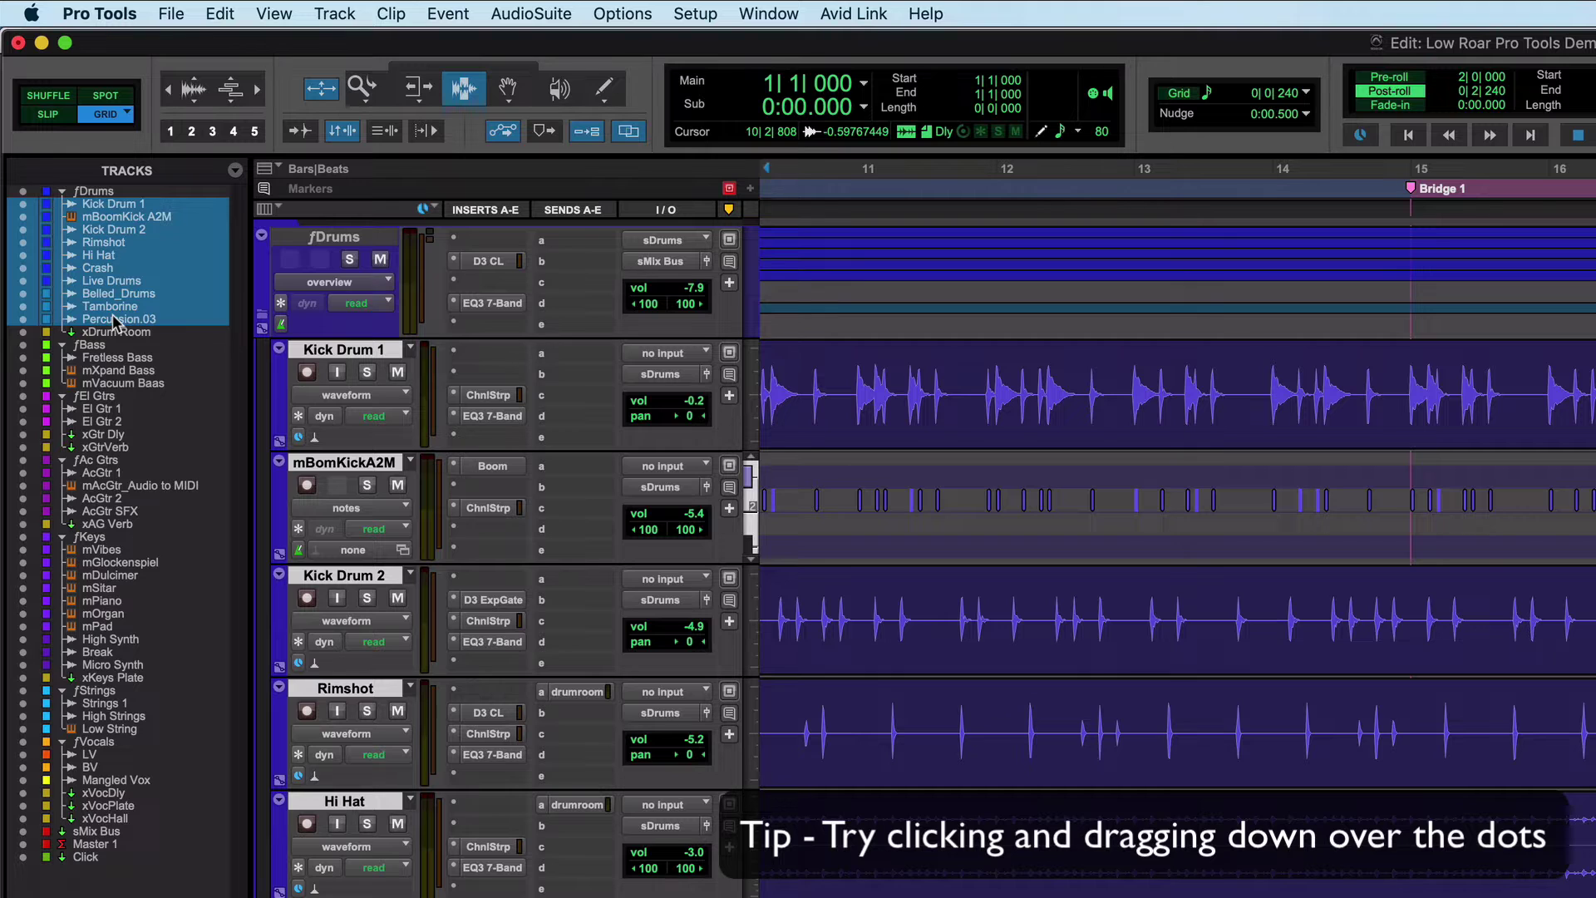
pyautogui.keyDown('super'); pyautogui.click(108, 449); pyautogui.keyUp('super')
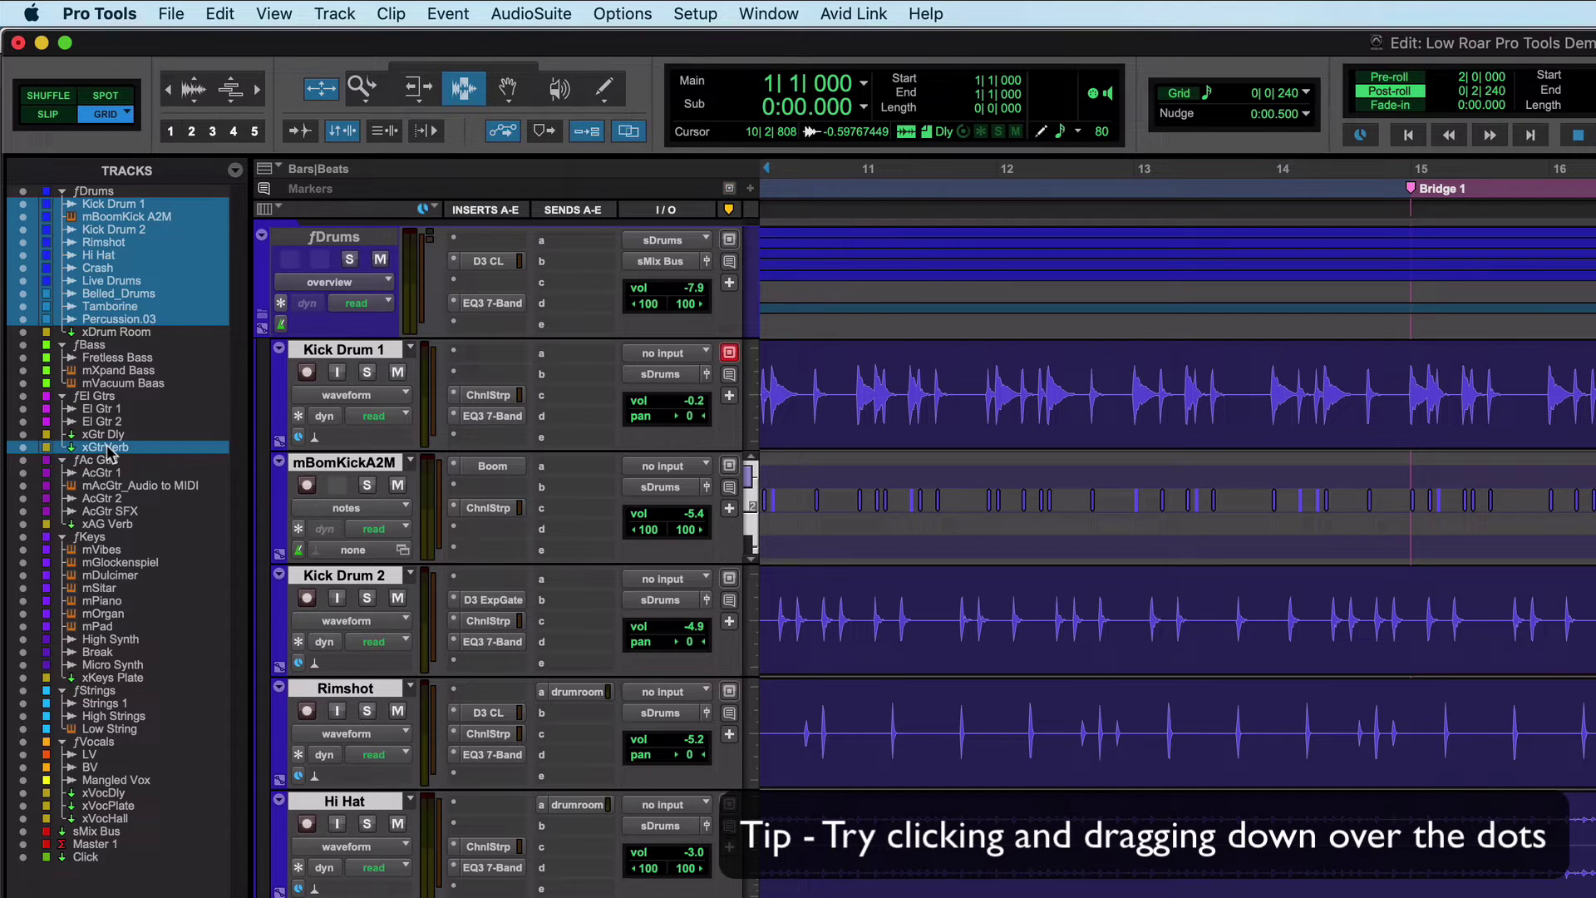
pyautogui.keyDown('super'); pyautogui.click(119, 525); pyautogui.keyUp('super')
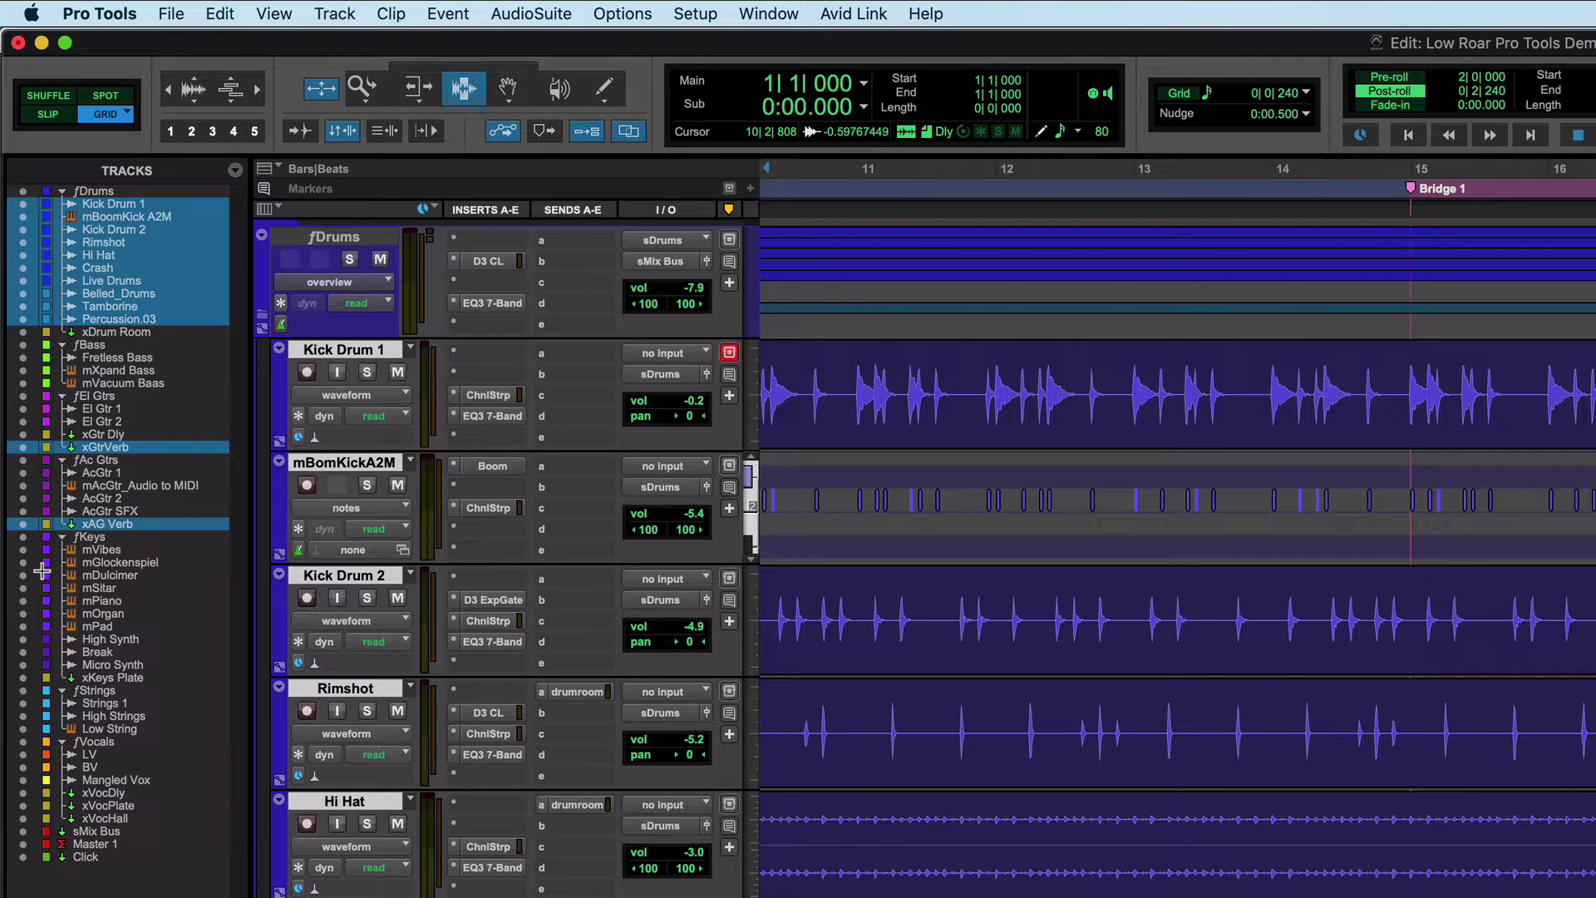
pyautogui.moveTo(71, 582); pyautogui.dragTo(84, 680)
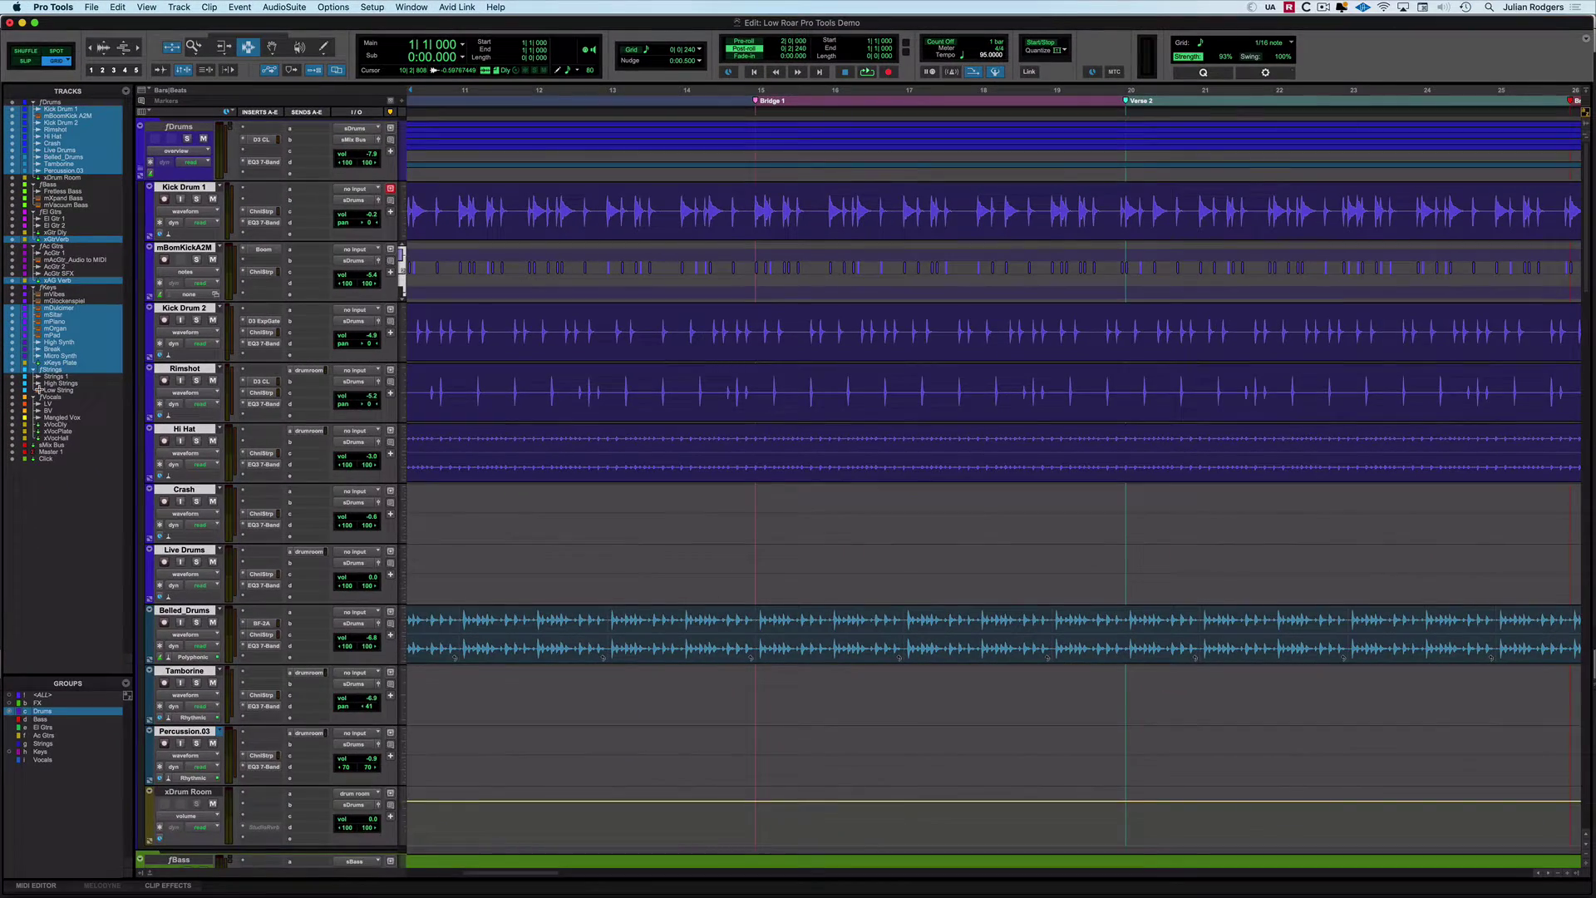
pyautogui.scroll(-15, 224, 395)
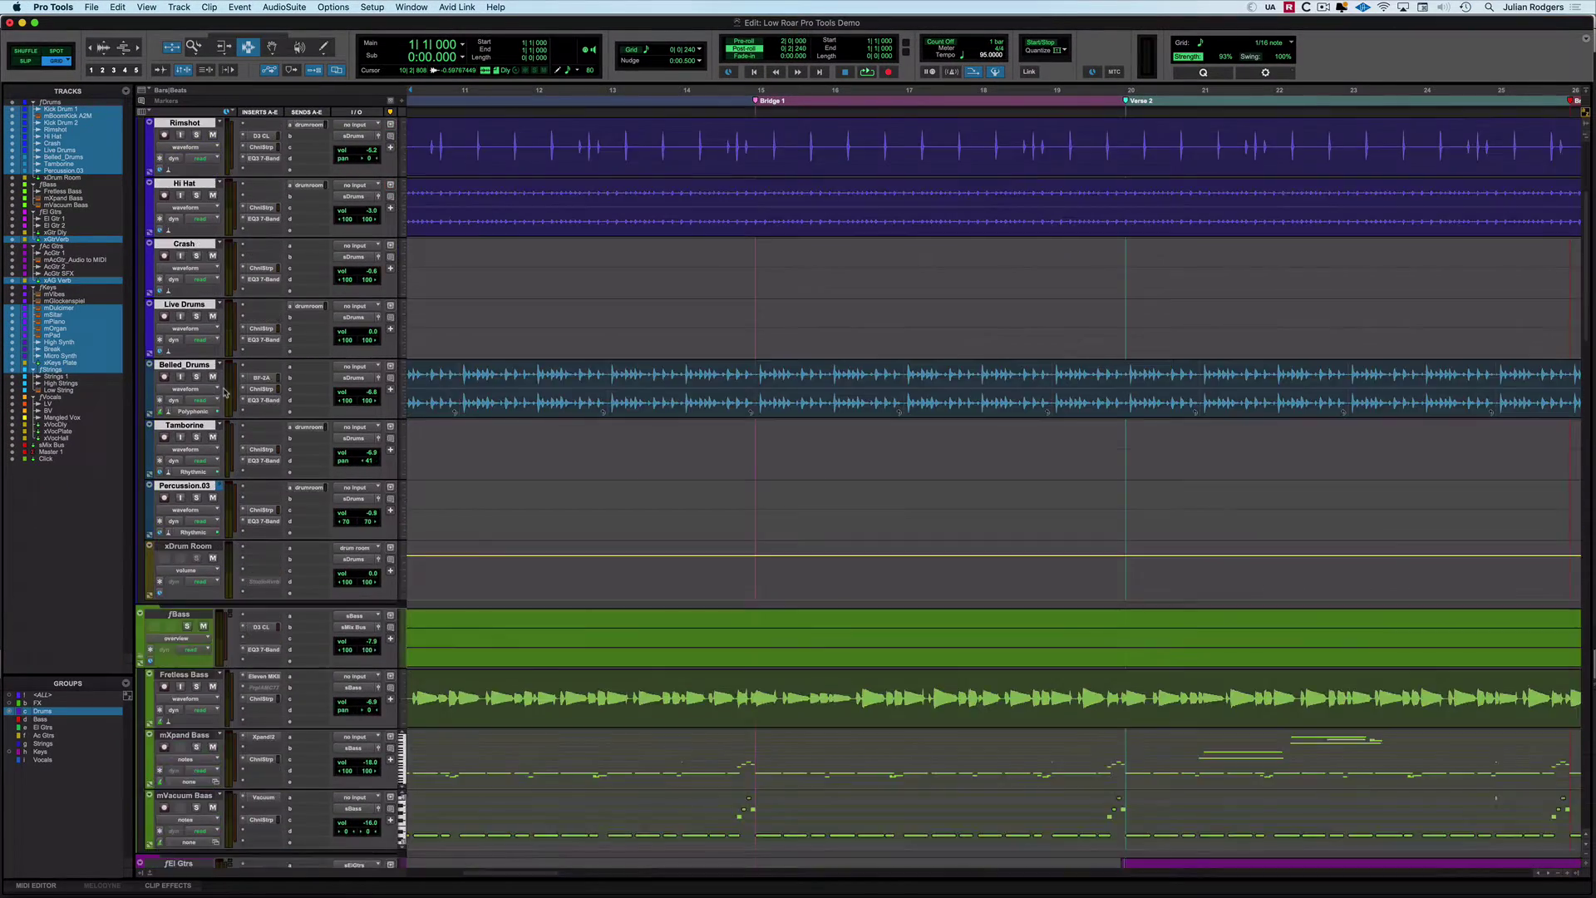
pyautogui.scroll(-20, 224, 392)
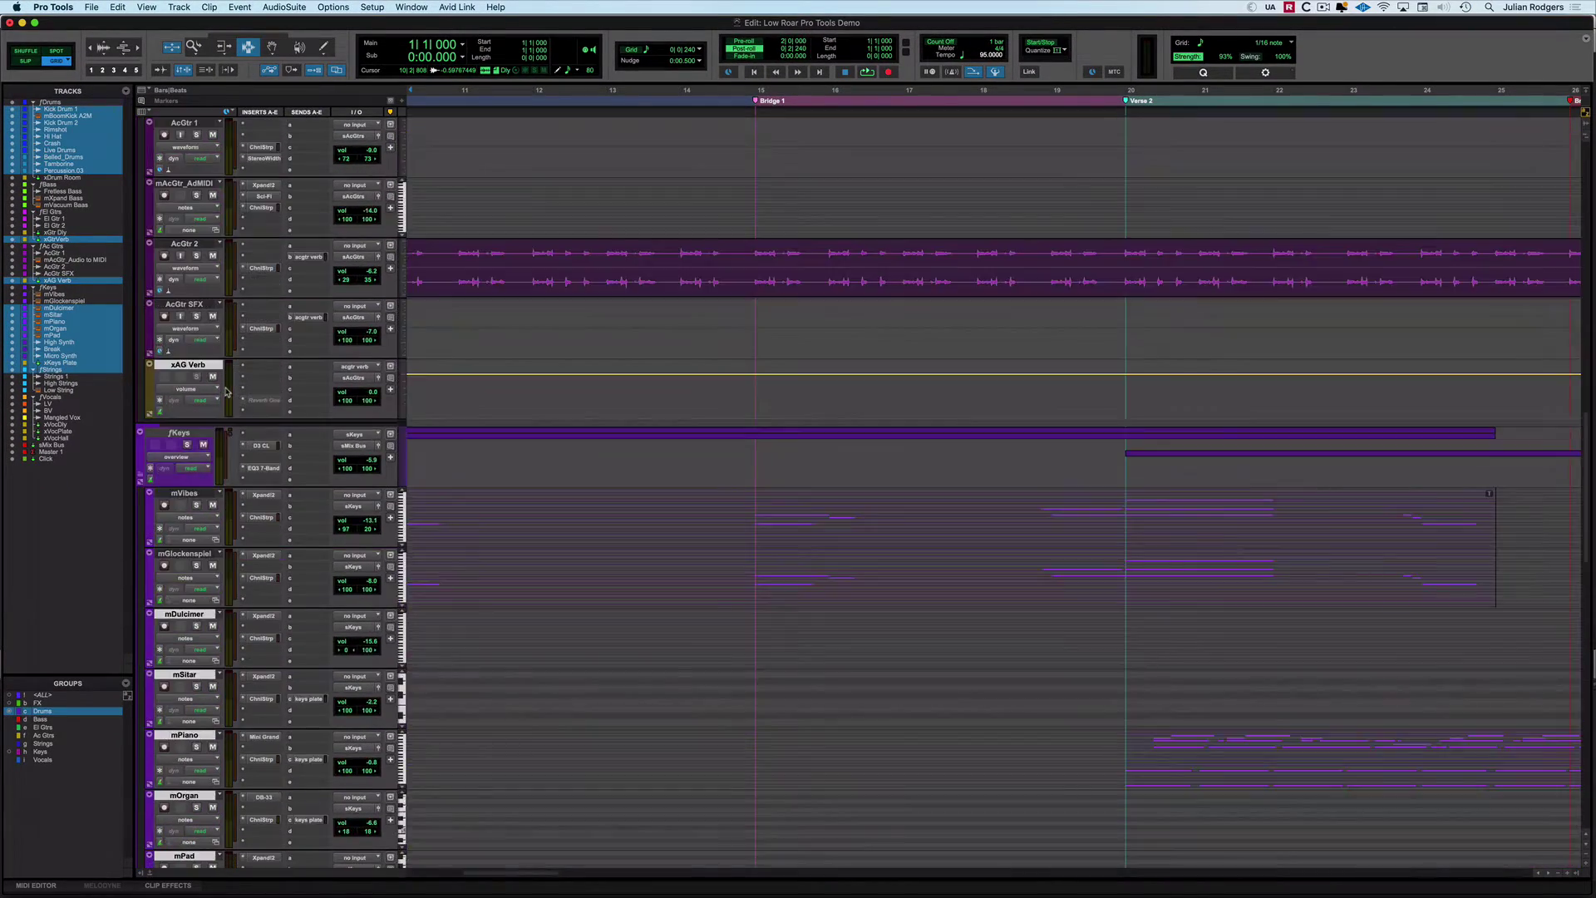
pyautogui.scroll(20, 227, 390)
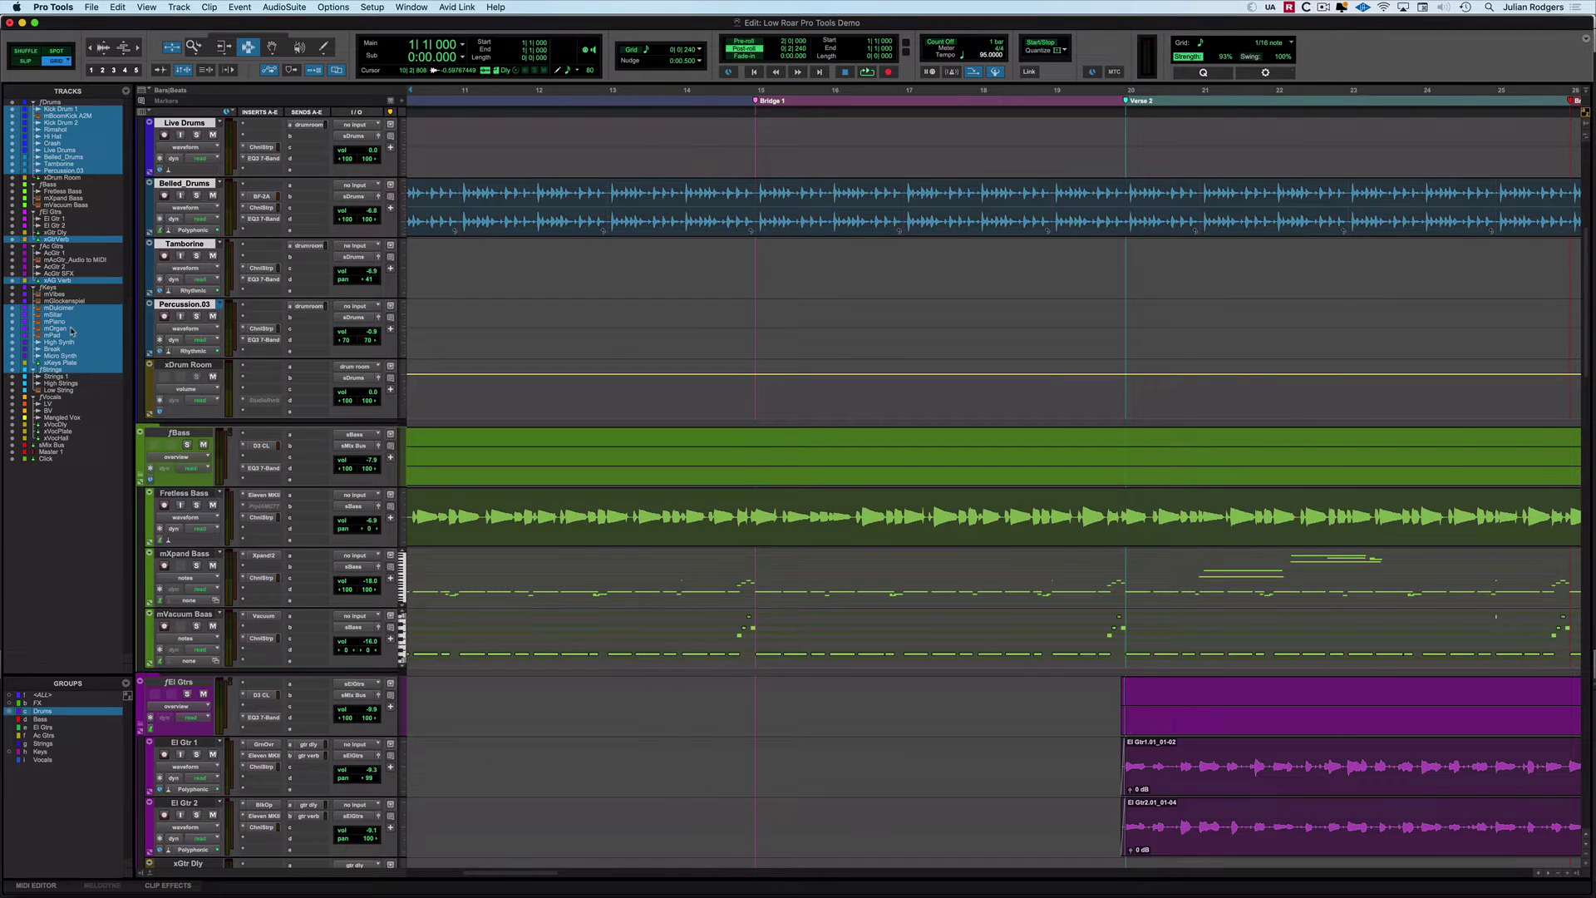
# Select Low String, then bring Hi Hat, Strings 1 and AcGtr SFX to the top of the edit window.
pyautogui.click(57, 391)
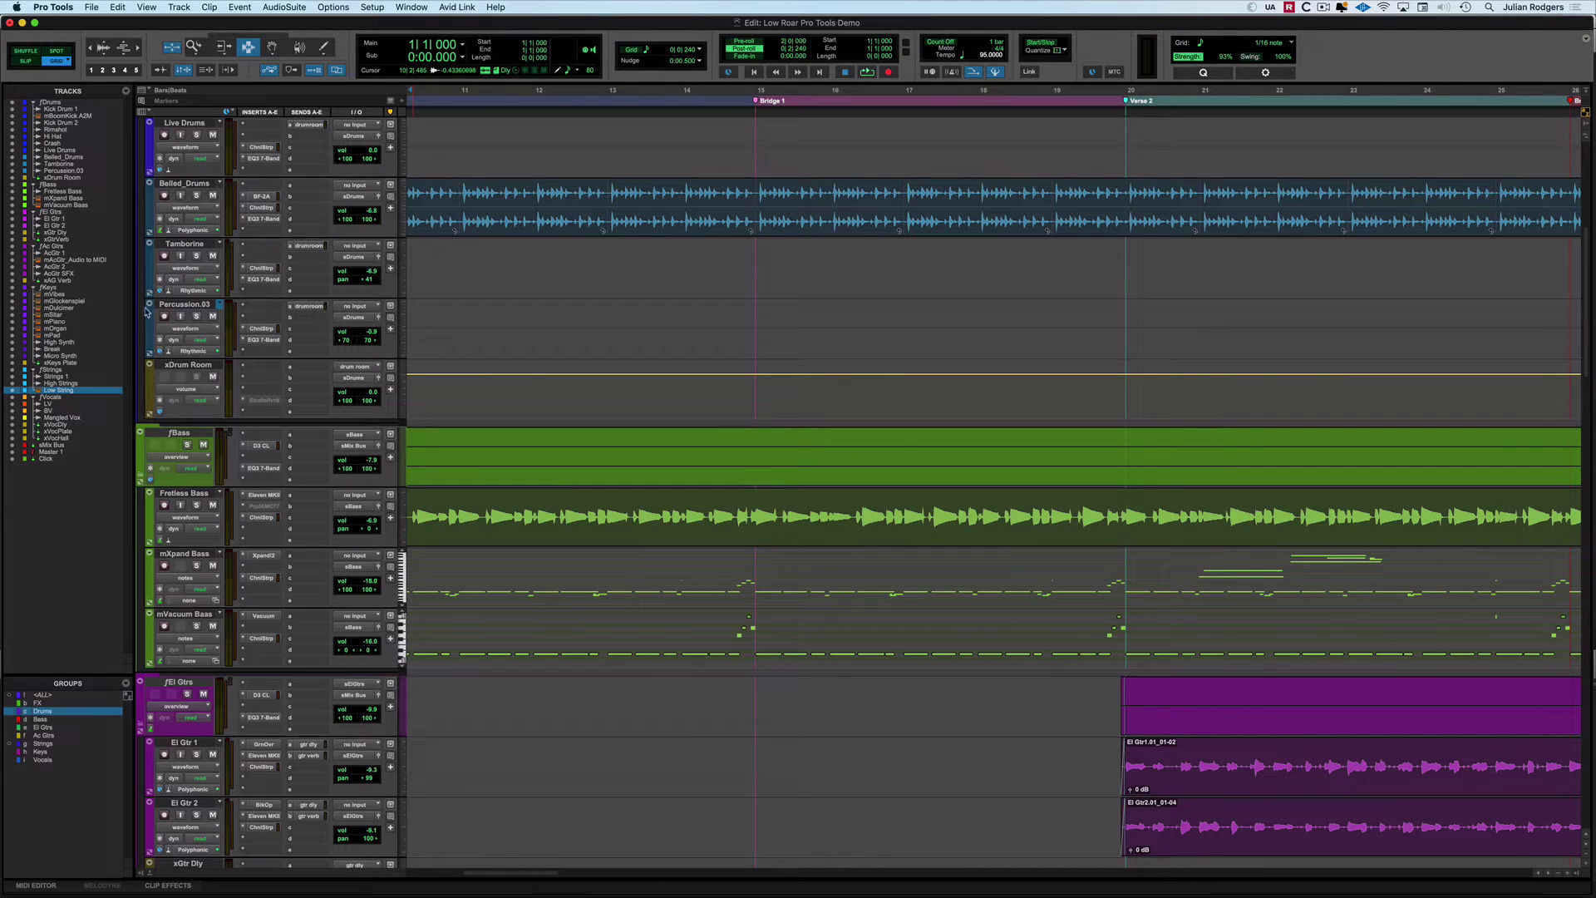
pyautogui.click(50, 136)
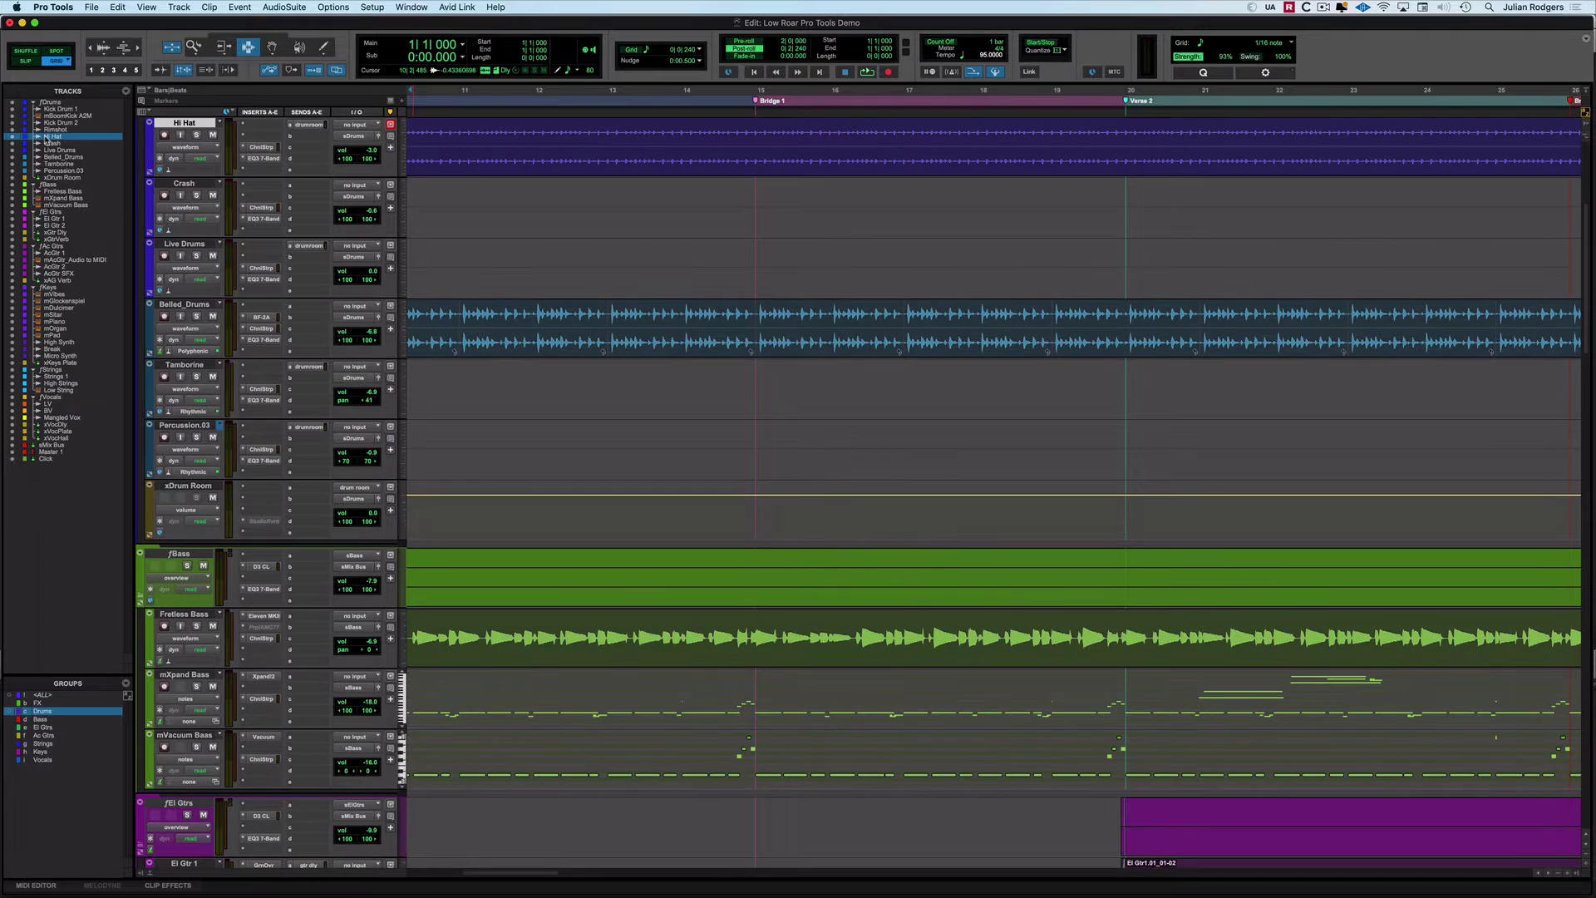
pyautogui.click(55, 376)
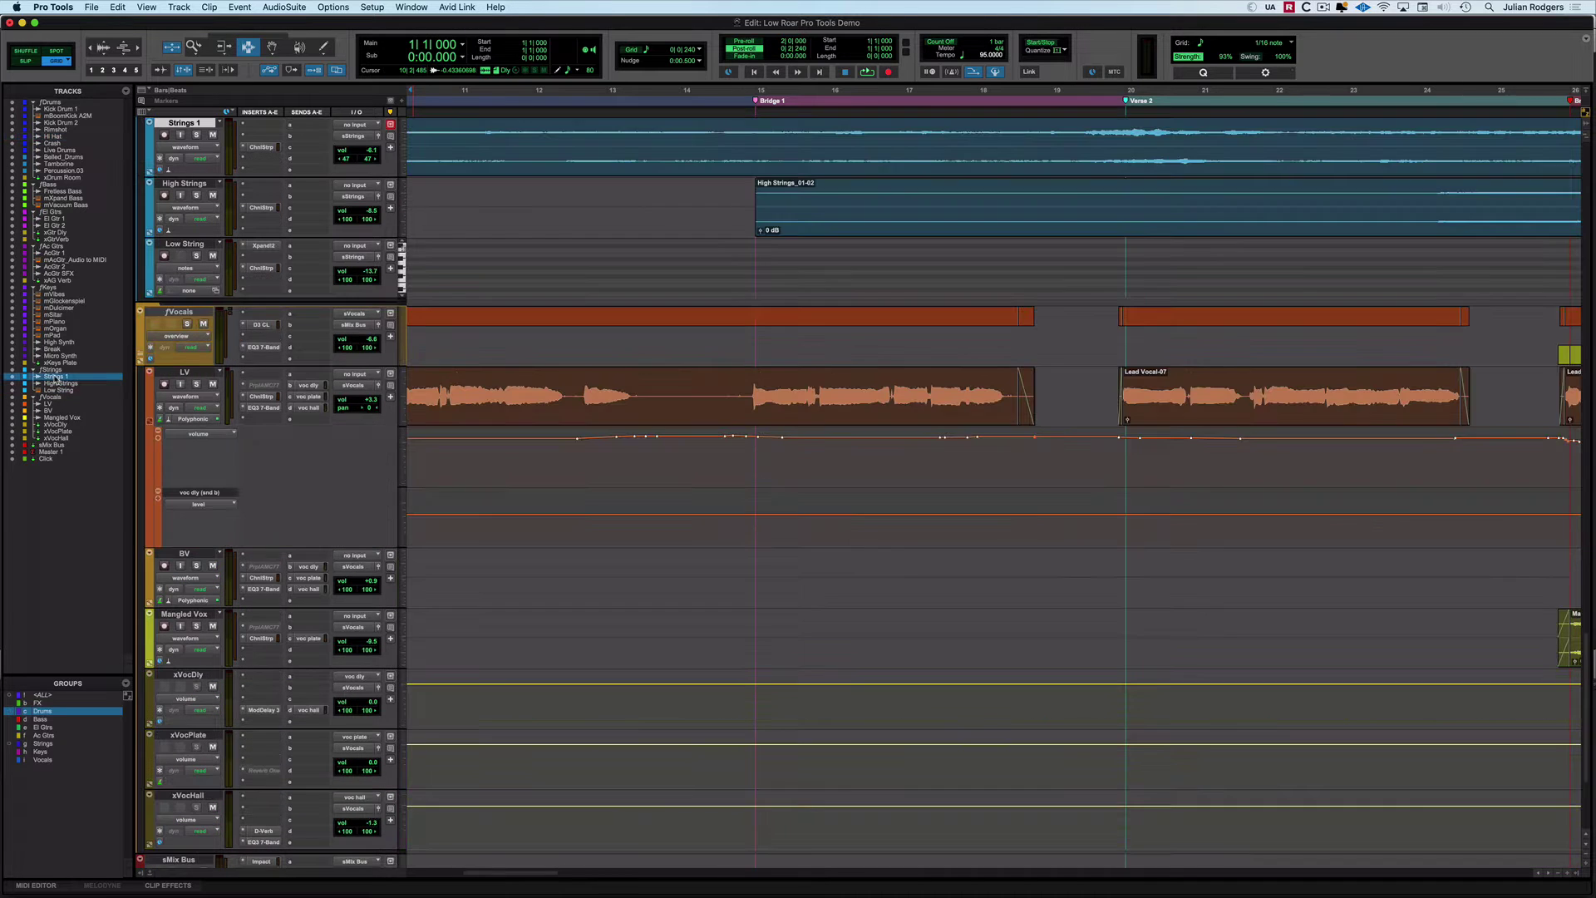
pyautogui.click(59, 274)
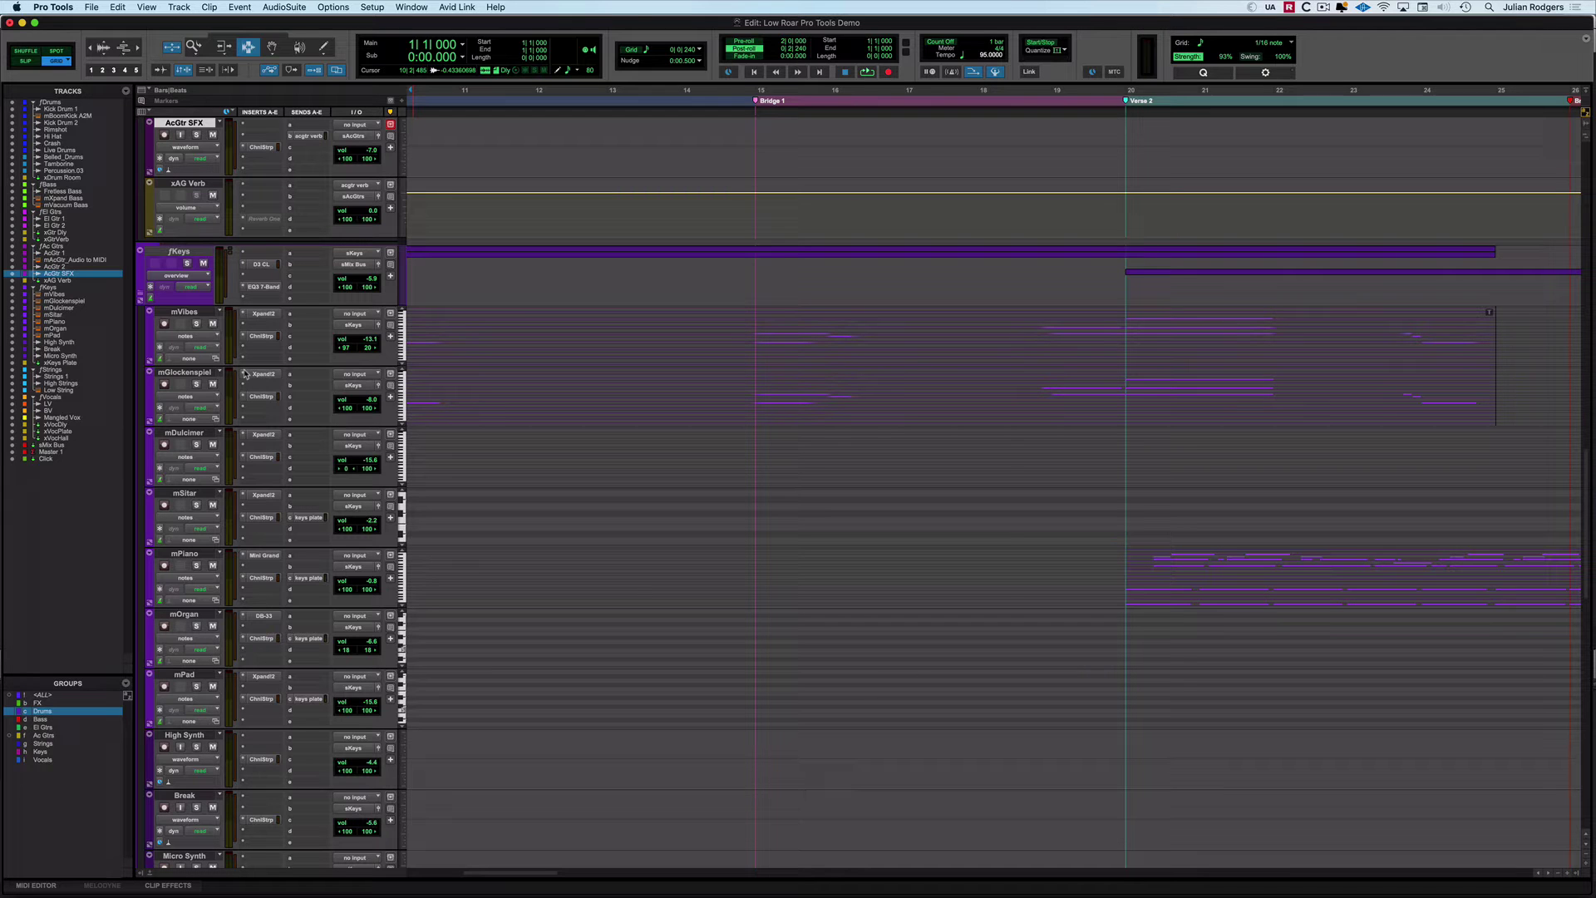
# Collapse the fKeys folder so fStrings and fVocals come into view.
pyautogui.scroll(-3, 289, 407)
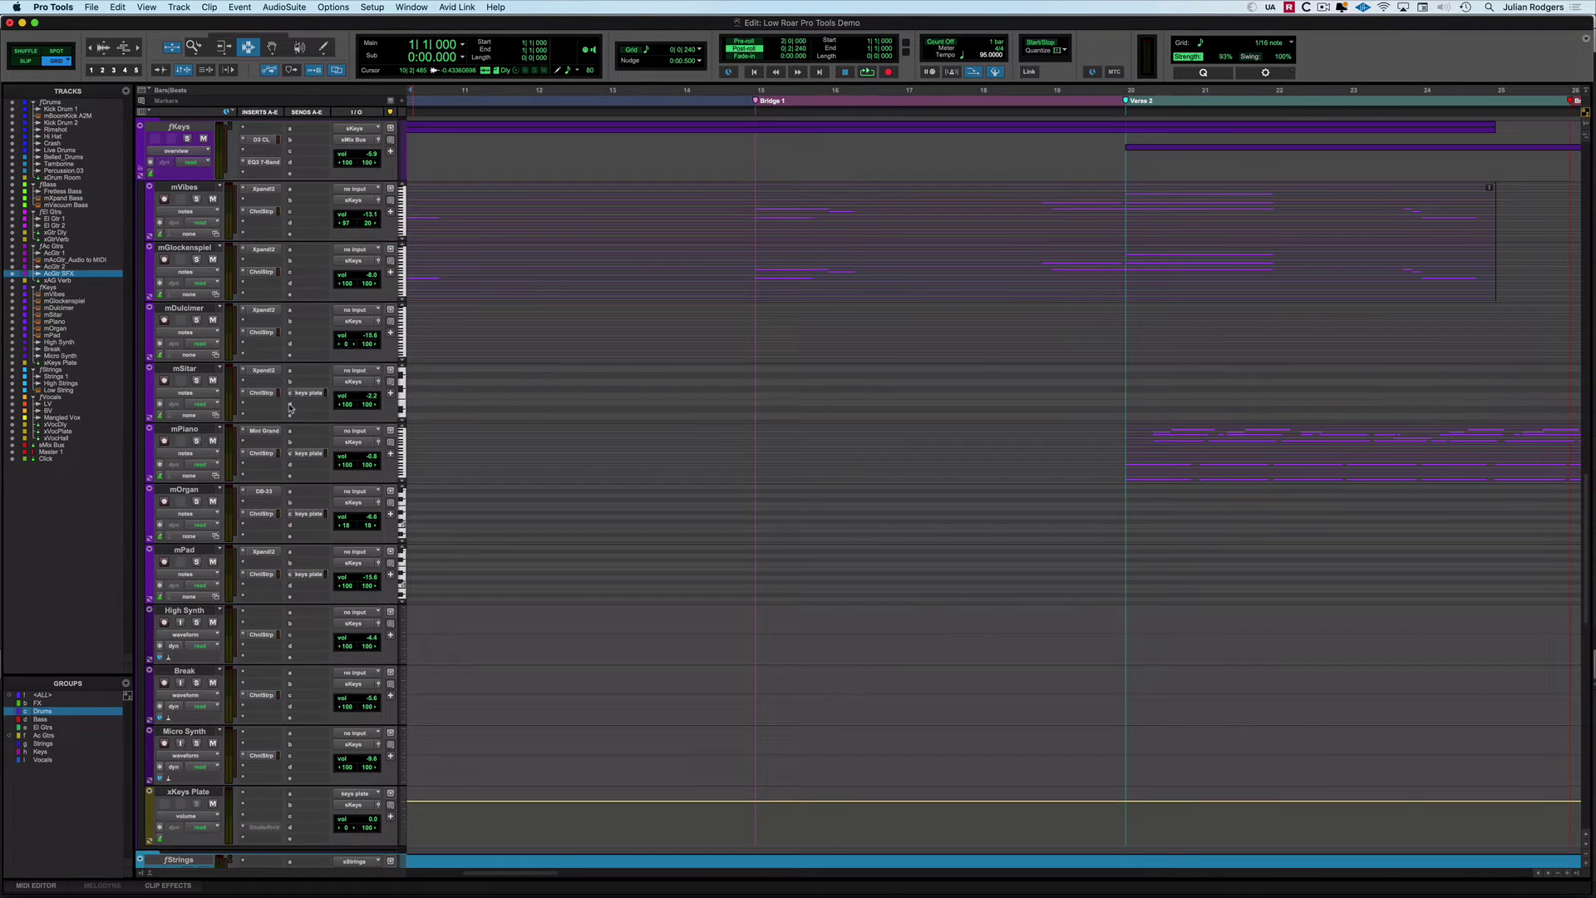
pyautogui.scroll(-2, 290, 407)
pyautogui.scroll(3, 290, 408)
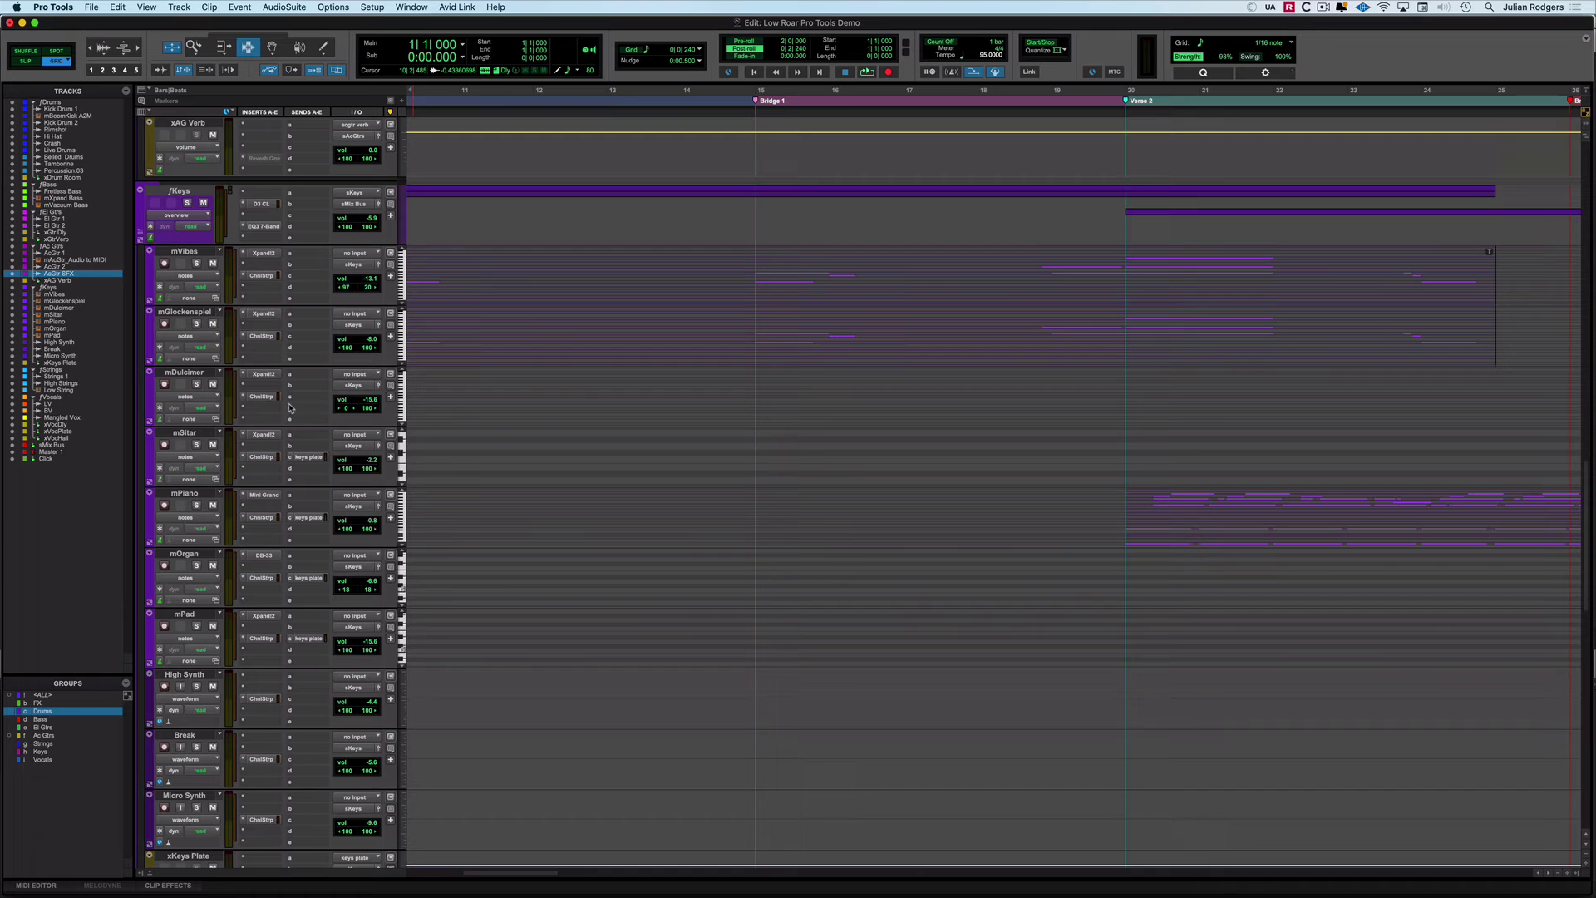
pyautogui.click(139, 235)
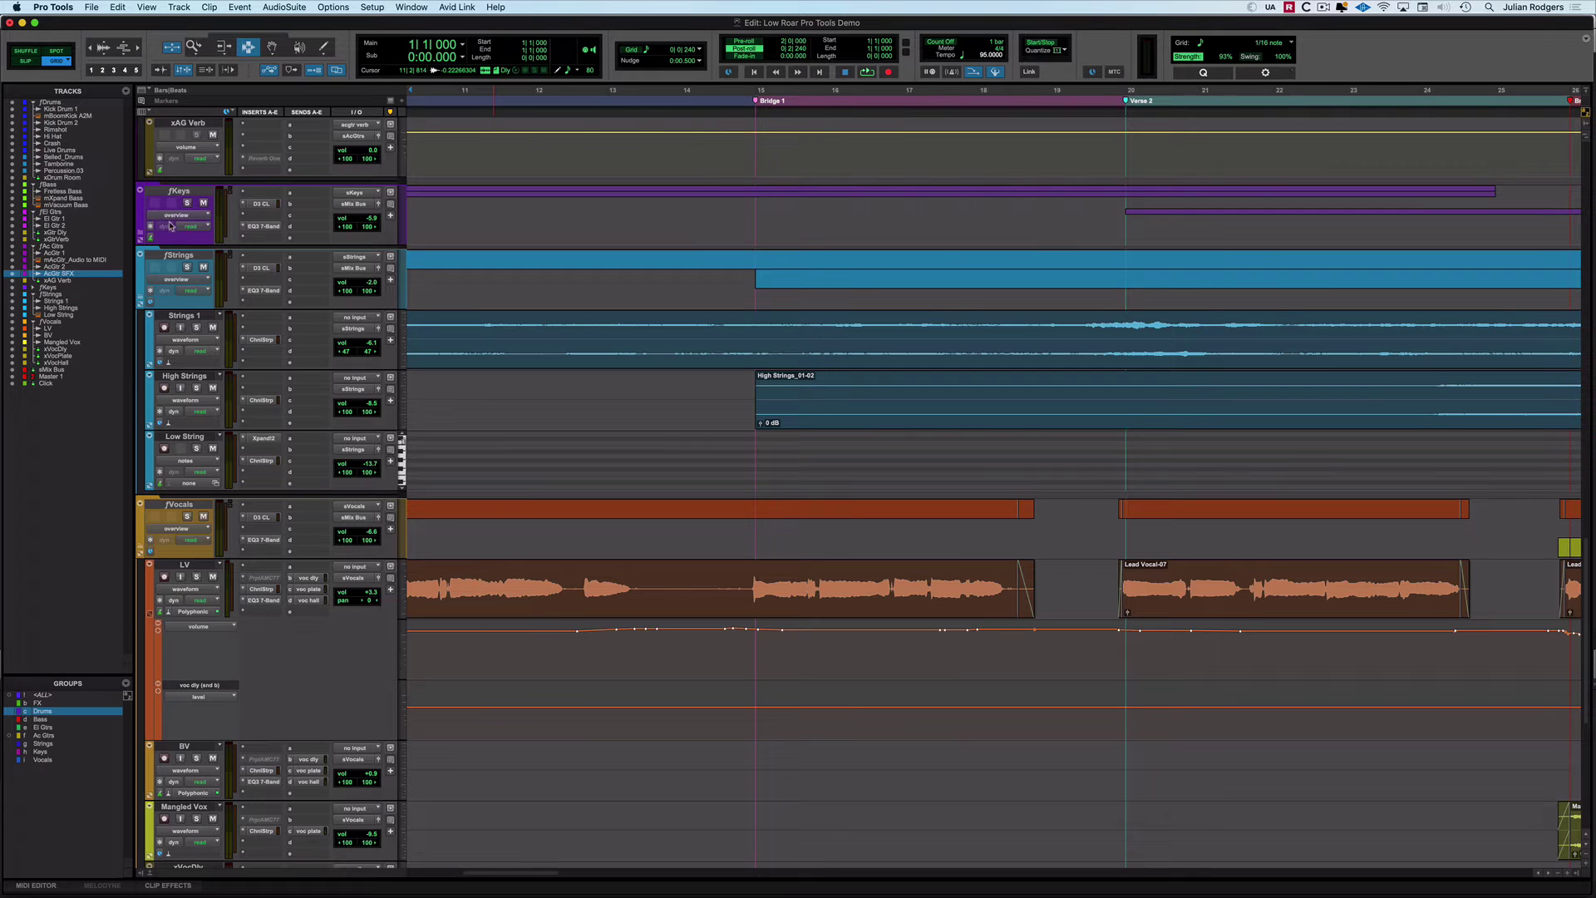
# Expand the fKeys folder, fold it once more, and leave it expanded with mVibes through mSitar showing.
pyautogui.click(140, 235)
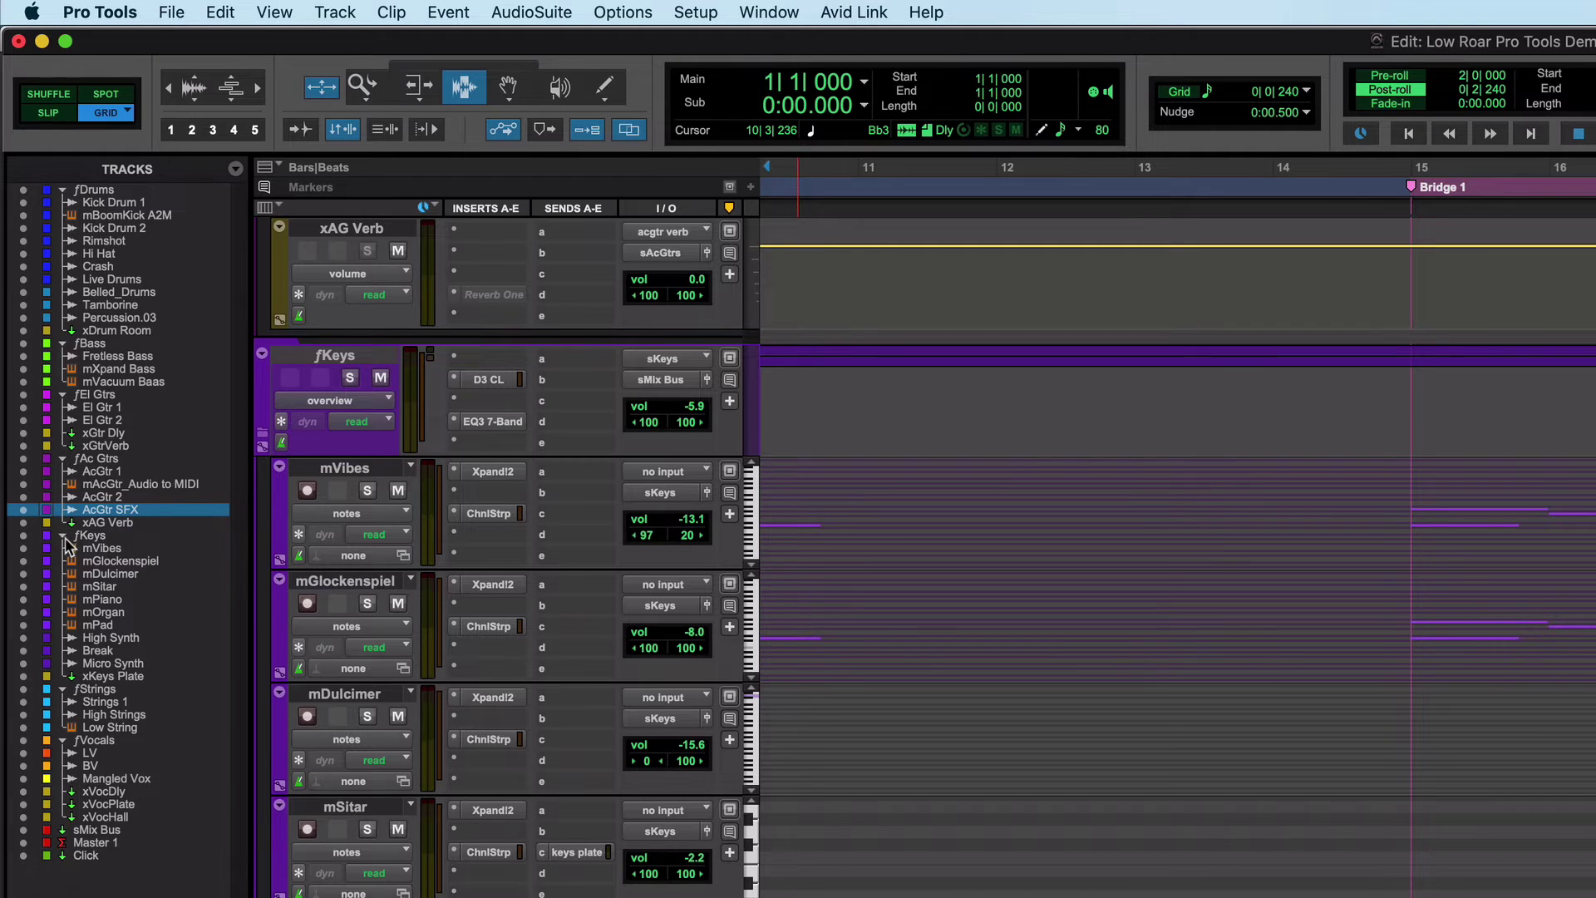
pyautogui.click(64, 537)
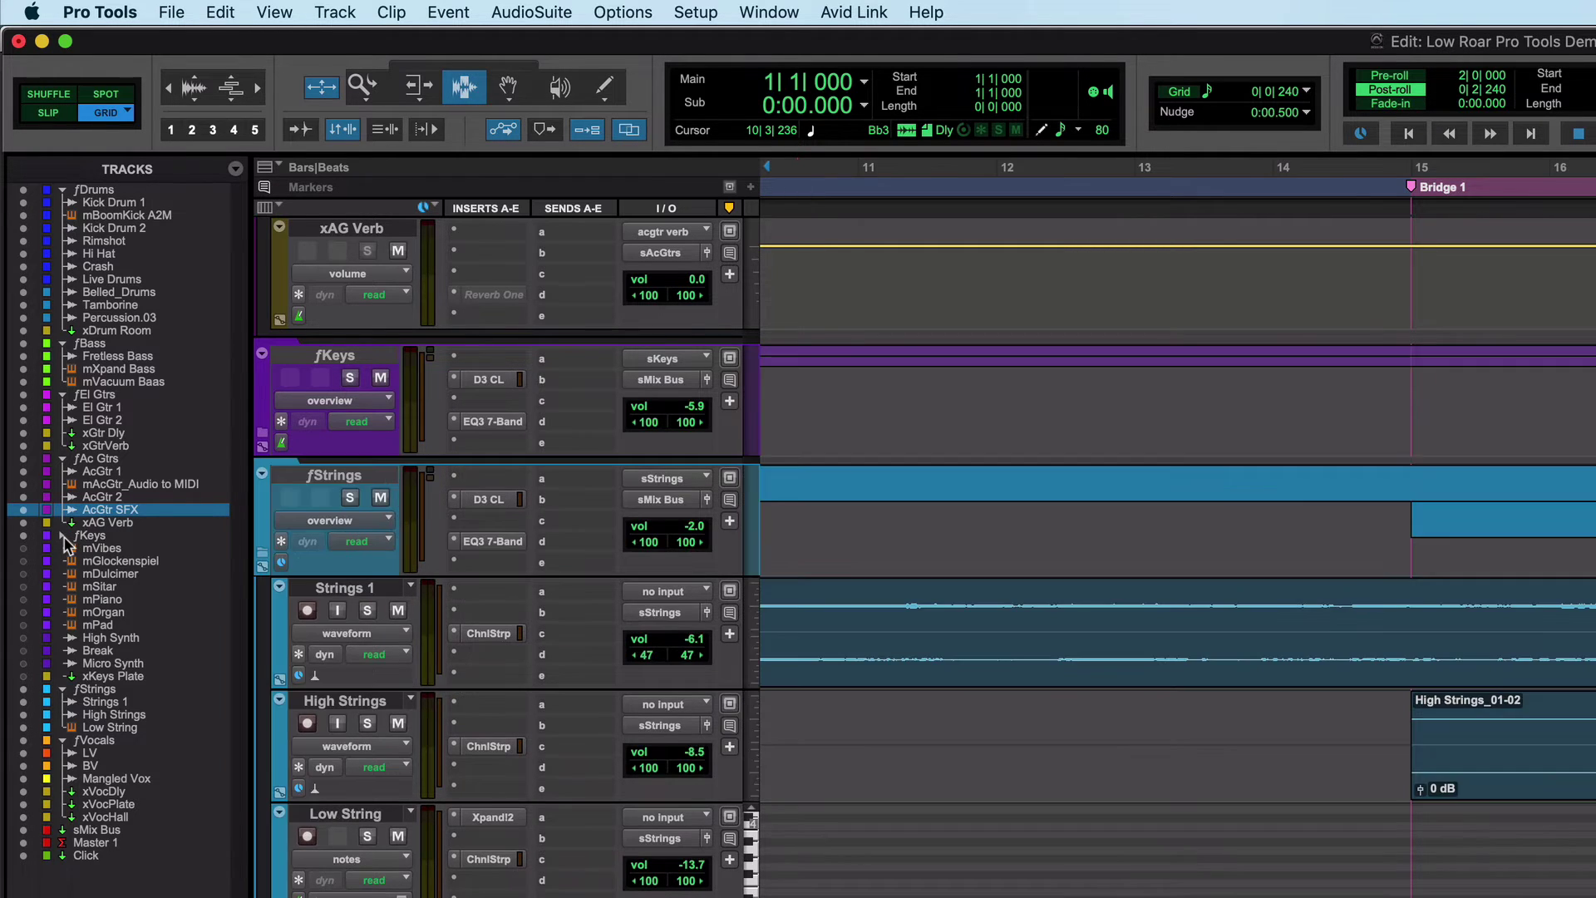
pyautogui.click(64, 537)
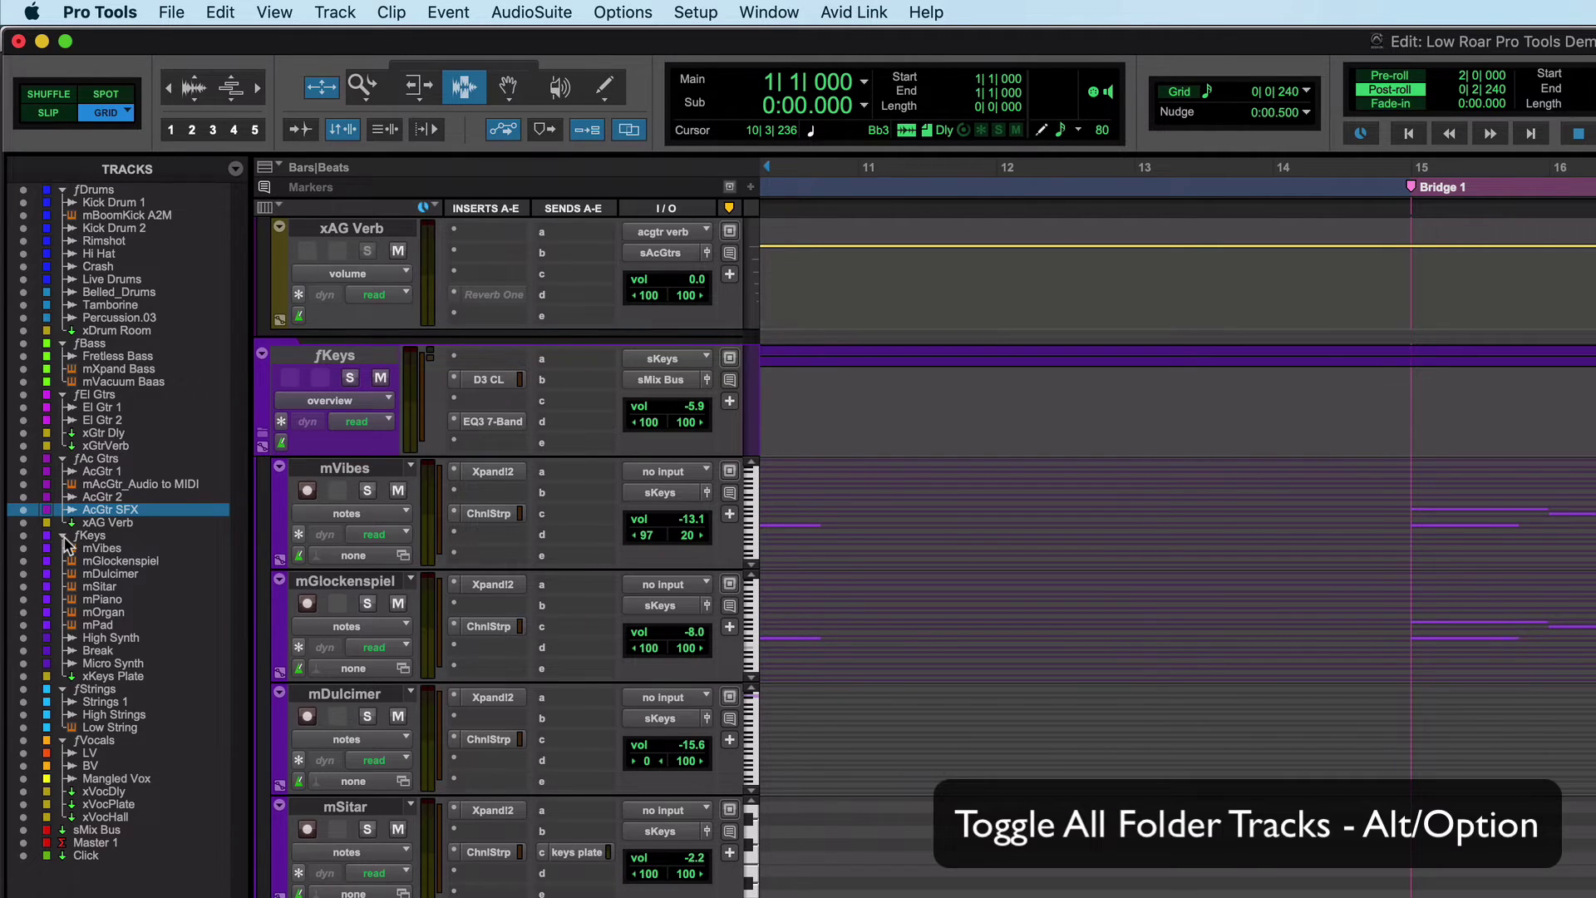
pyautogui.keyDown('alt'); pyautogui.click(64, 537); pyautogui.keyUp('alt')
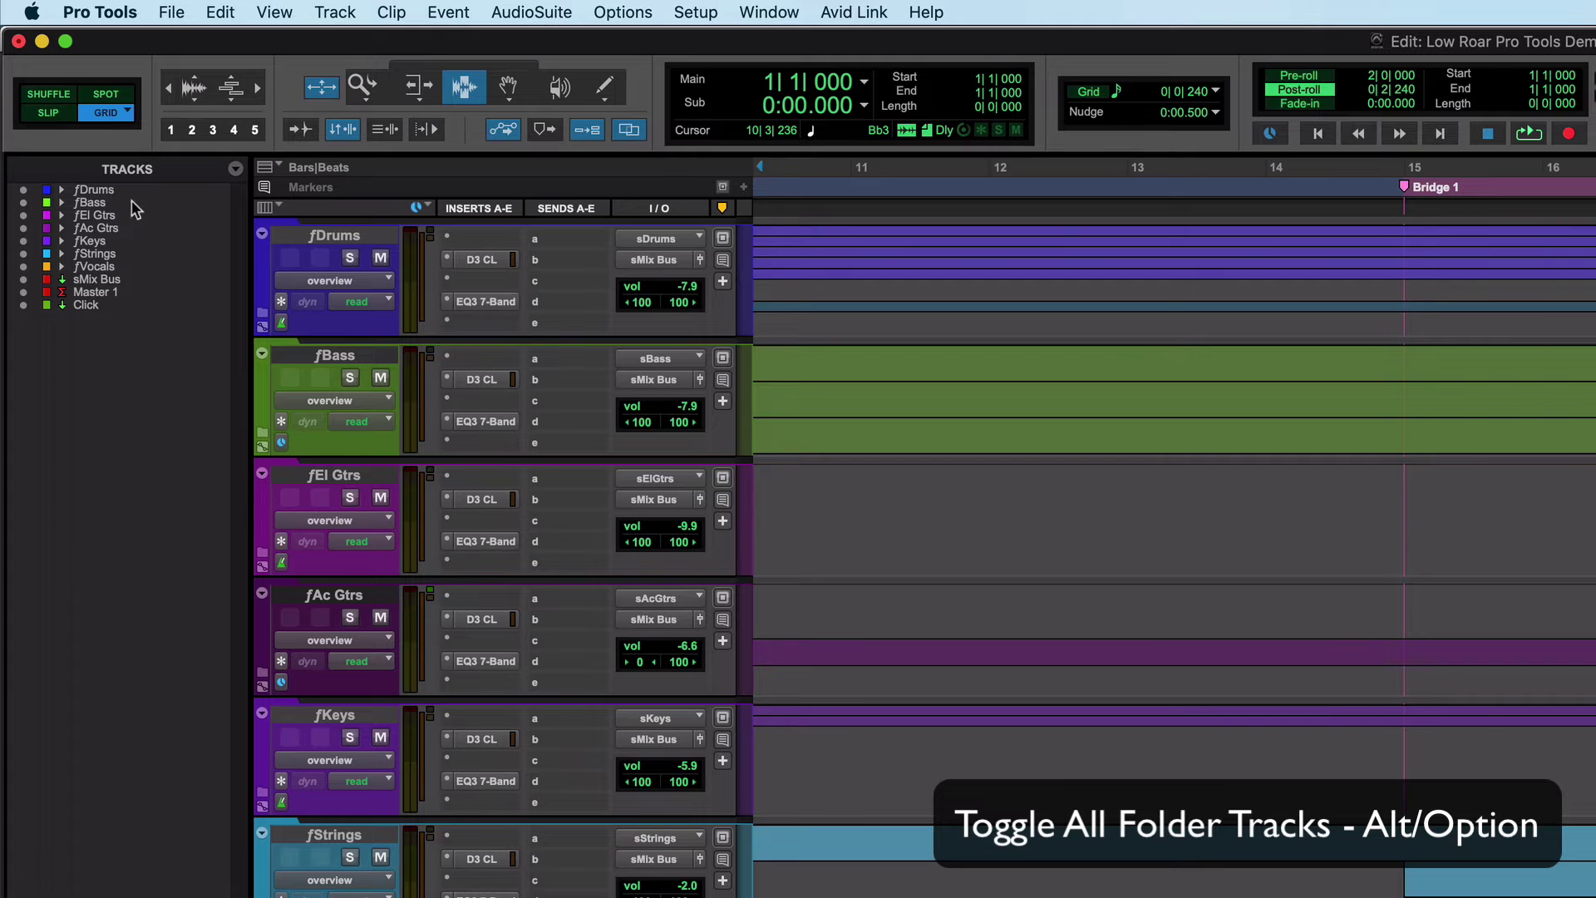
pyautogui.keyDown('alt'); pyautogui.click(64, 195); pyautogui.keyUp('alt')
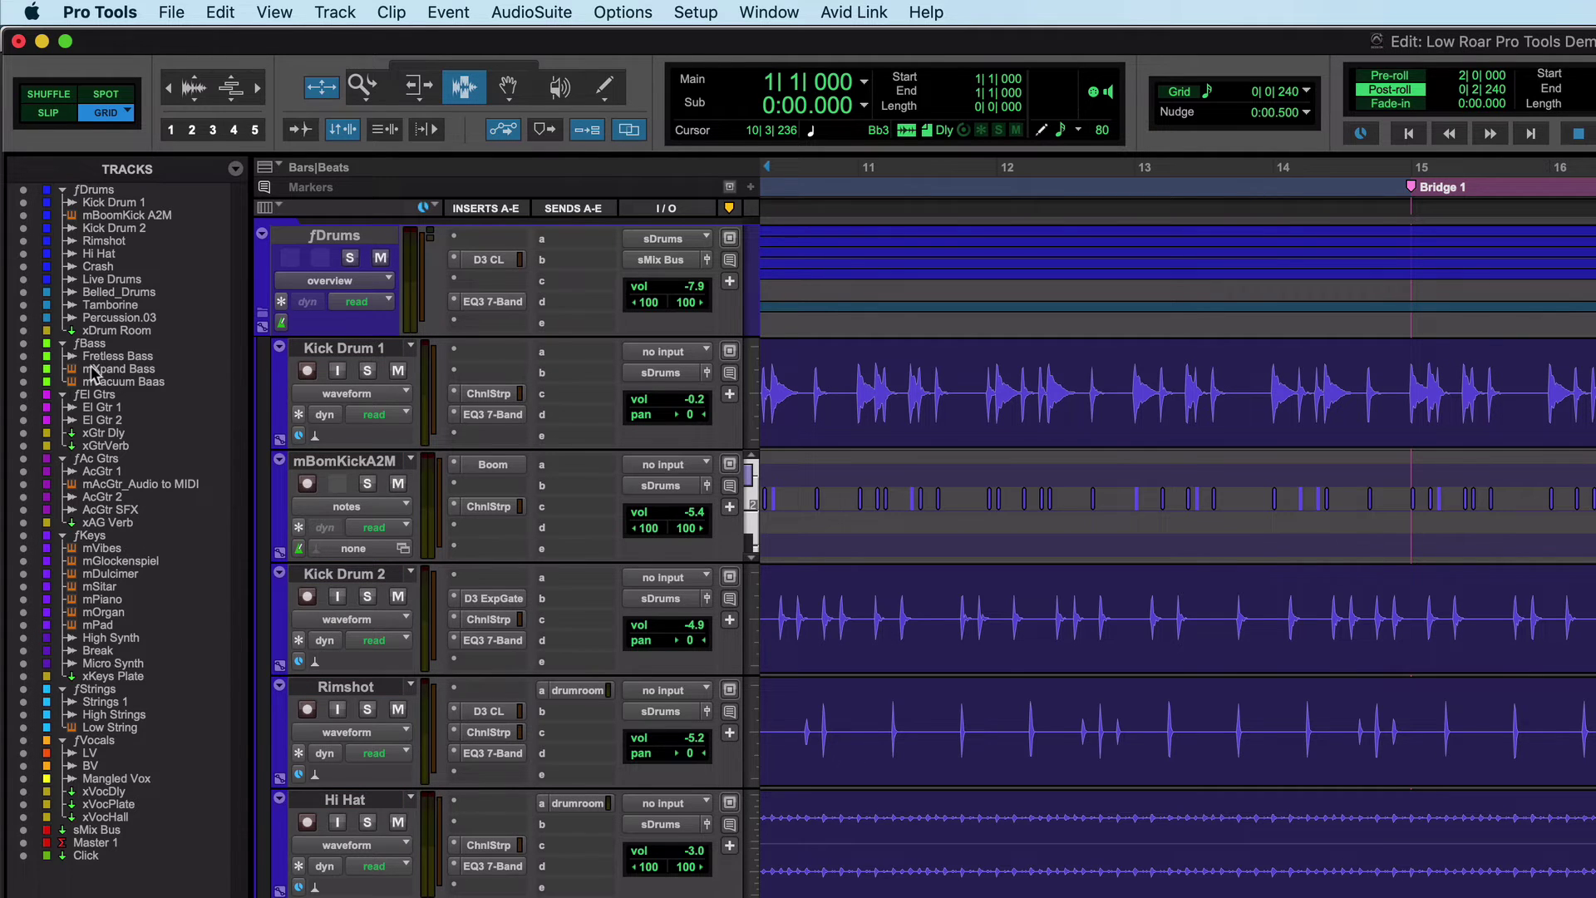
# Select the fDrums and fEl Gtrs folders, then collapse and expand both together.
pyautogui.click(108, 190)
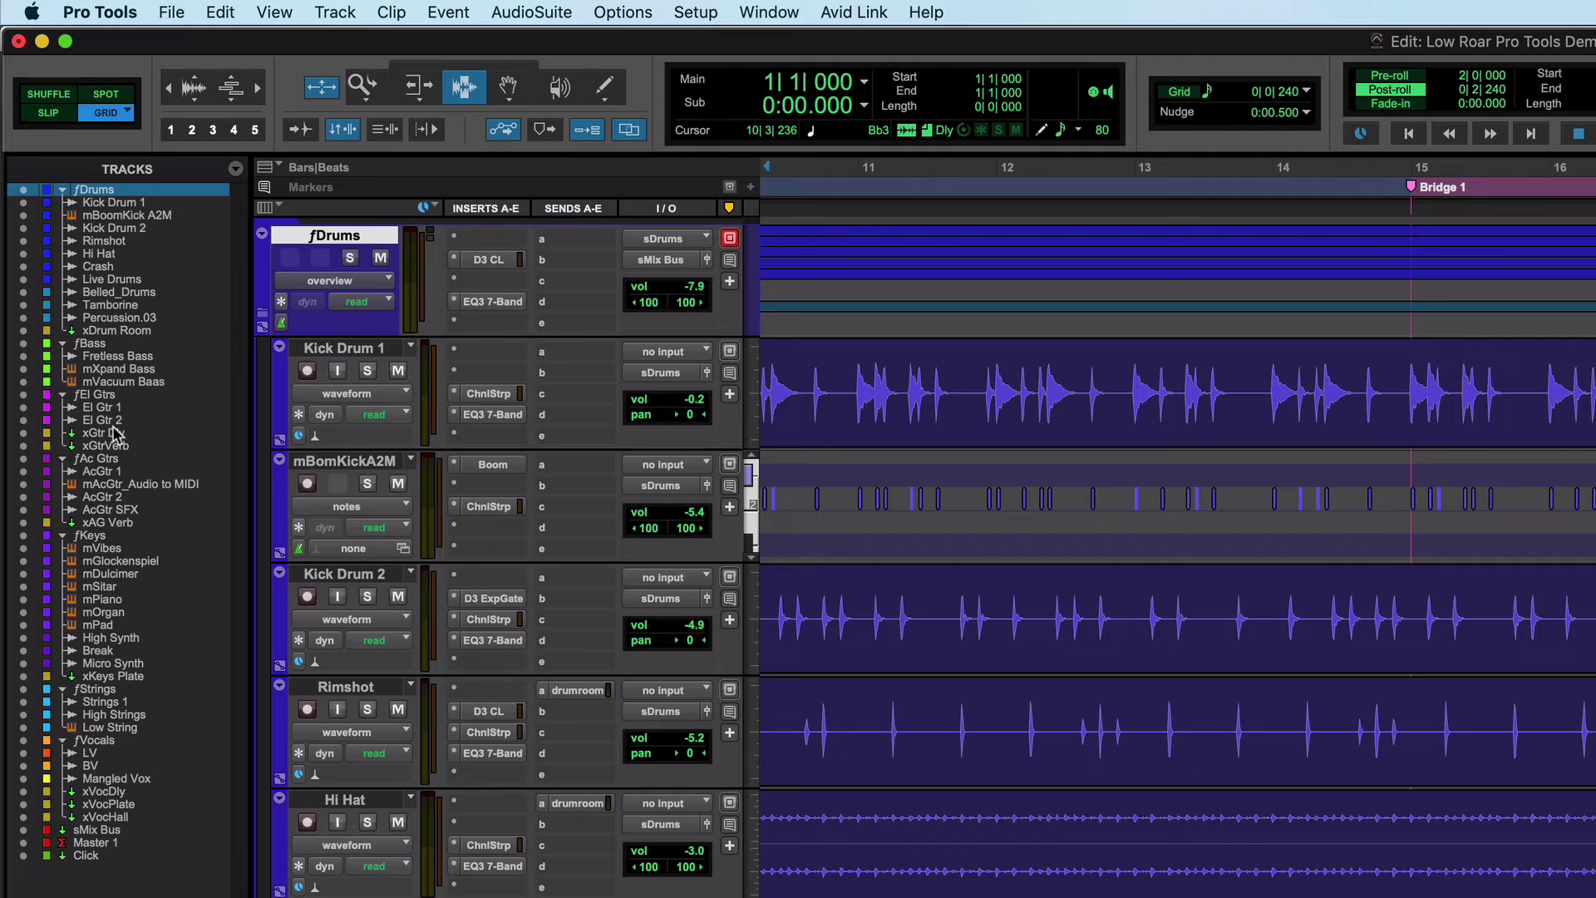
pyautogui.keyDown('super'); pyautogui.click(101, 394); pyautogui.keyUp('super')
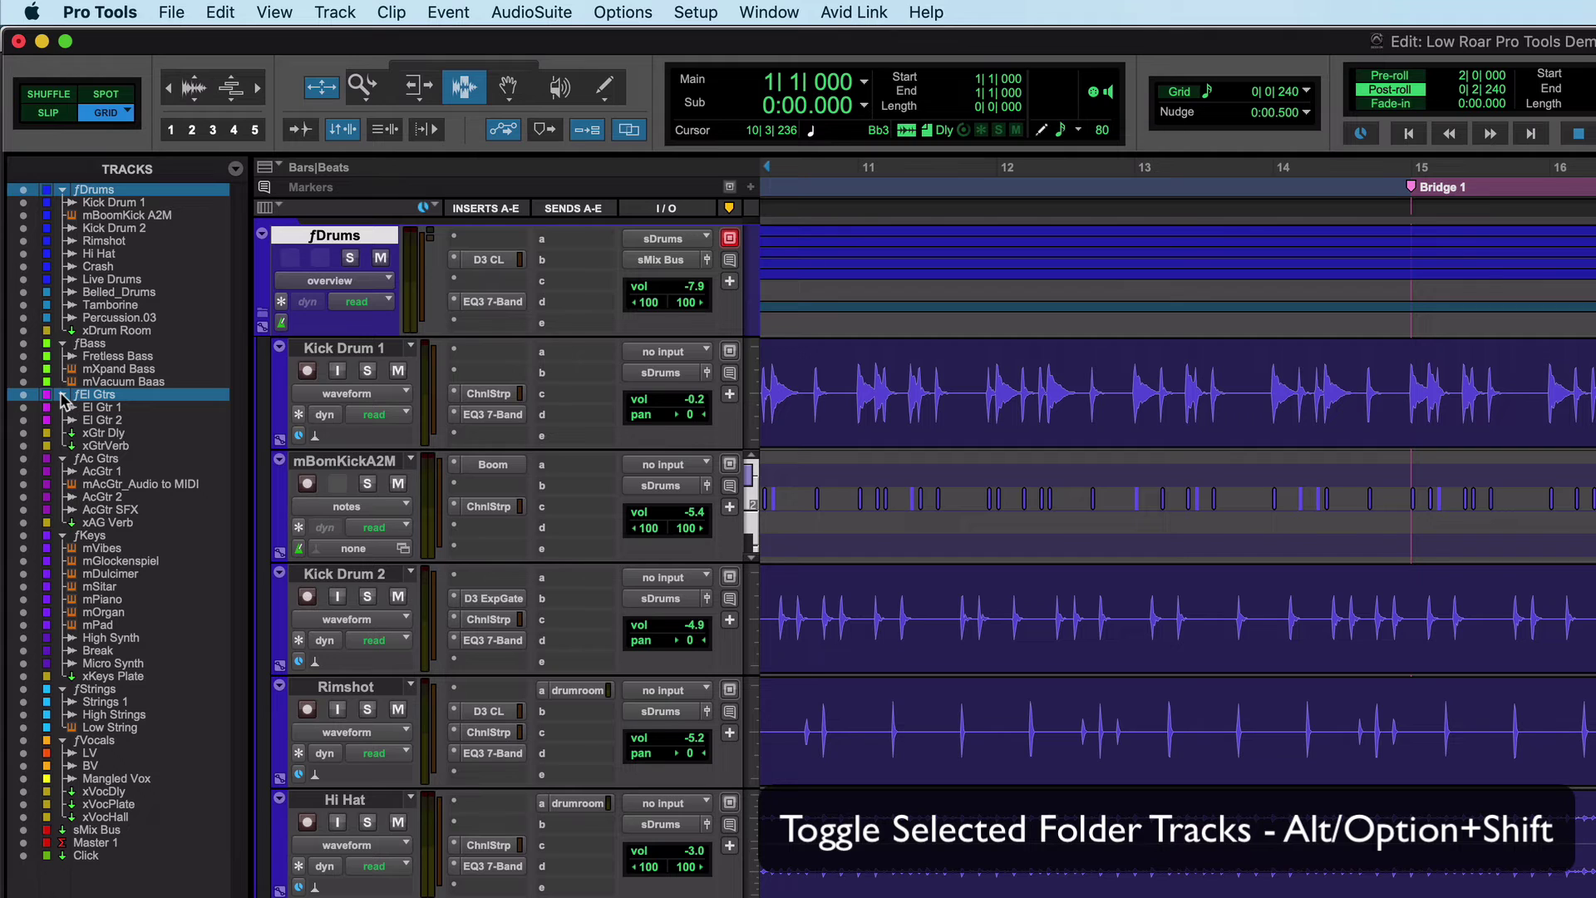
pyautogui.keyDown('alt'); pyautogui.keyDown('shift'); pyautogui.click(62, 395); pyautogui.keyUp('shift'); pyautogui.keyUp('alt')
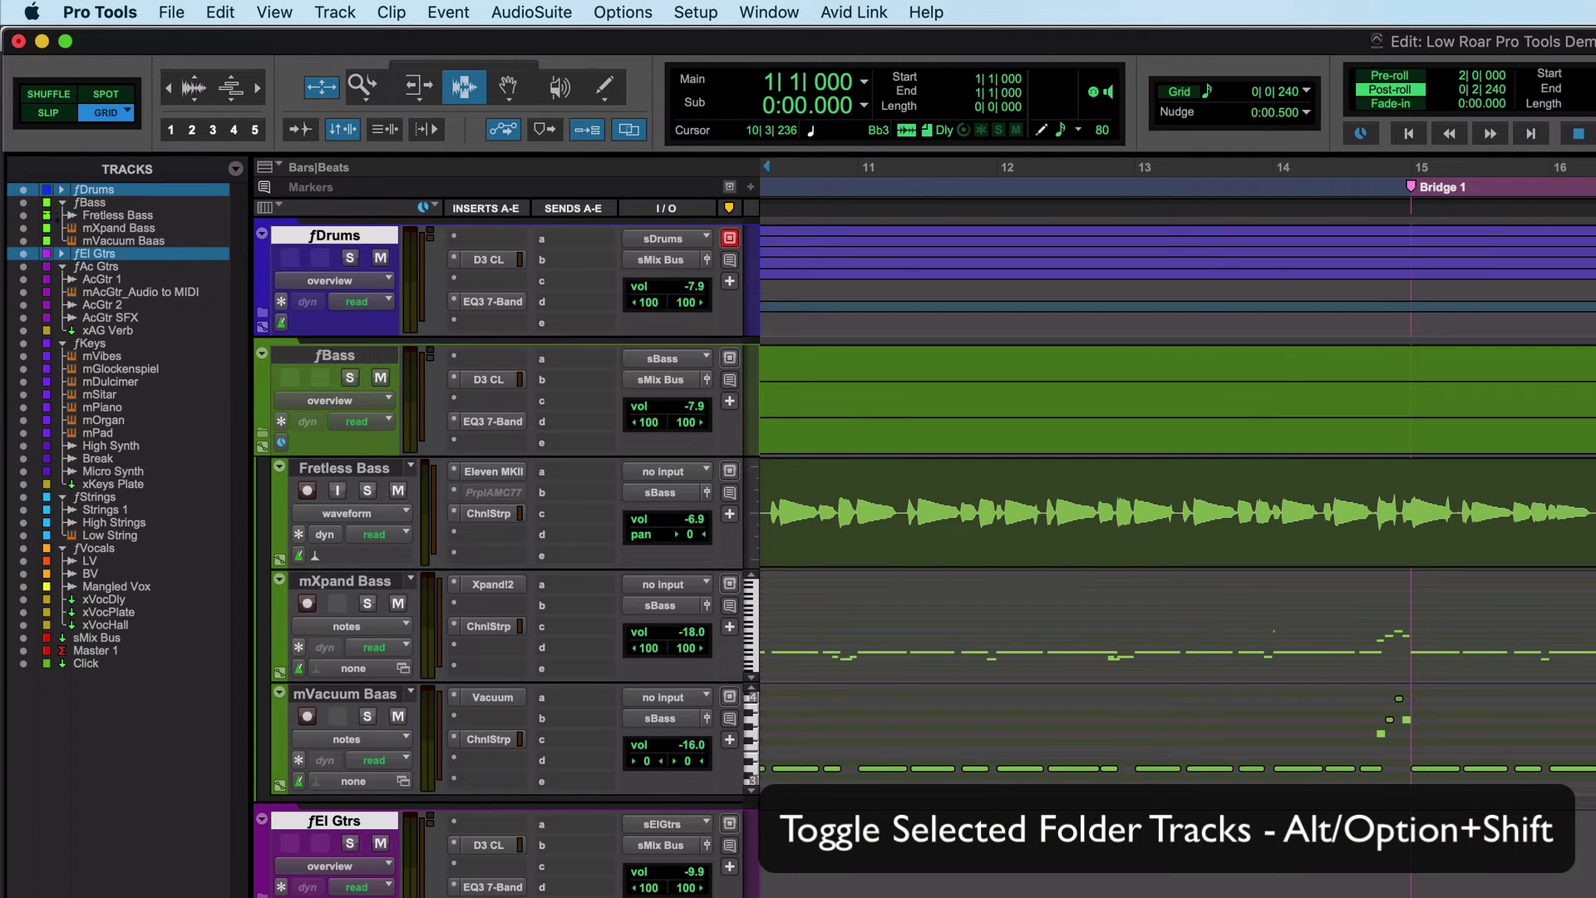
pyautogui.keyDown('alt'); pyautogui.keyDown('shift'); pyautogui.click(62, 254); pyautogui.keyUp('shift'); pyautogui.keyUp('alt')
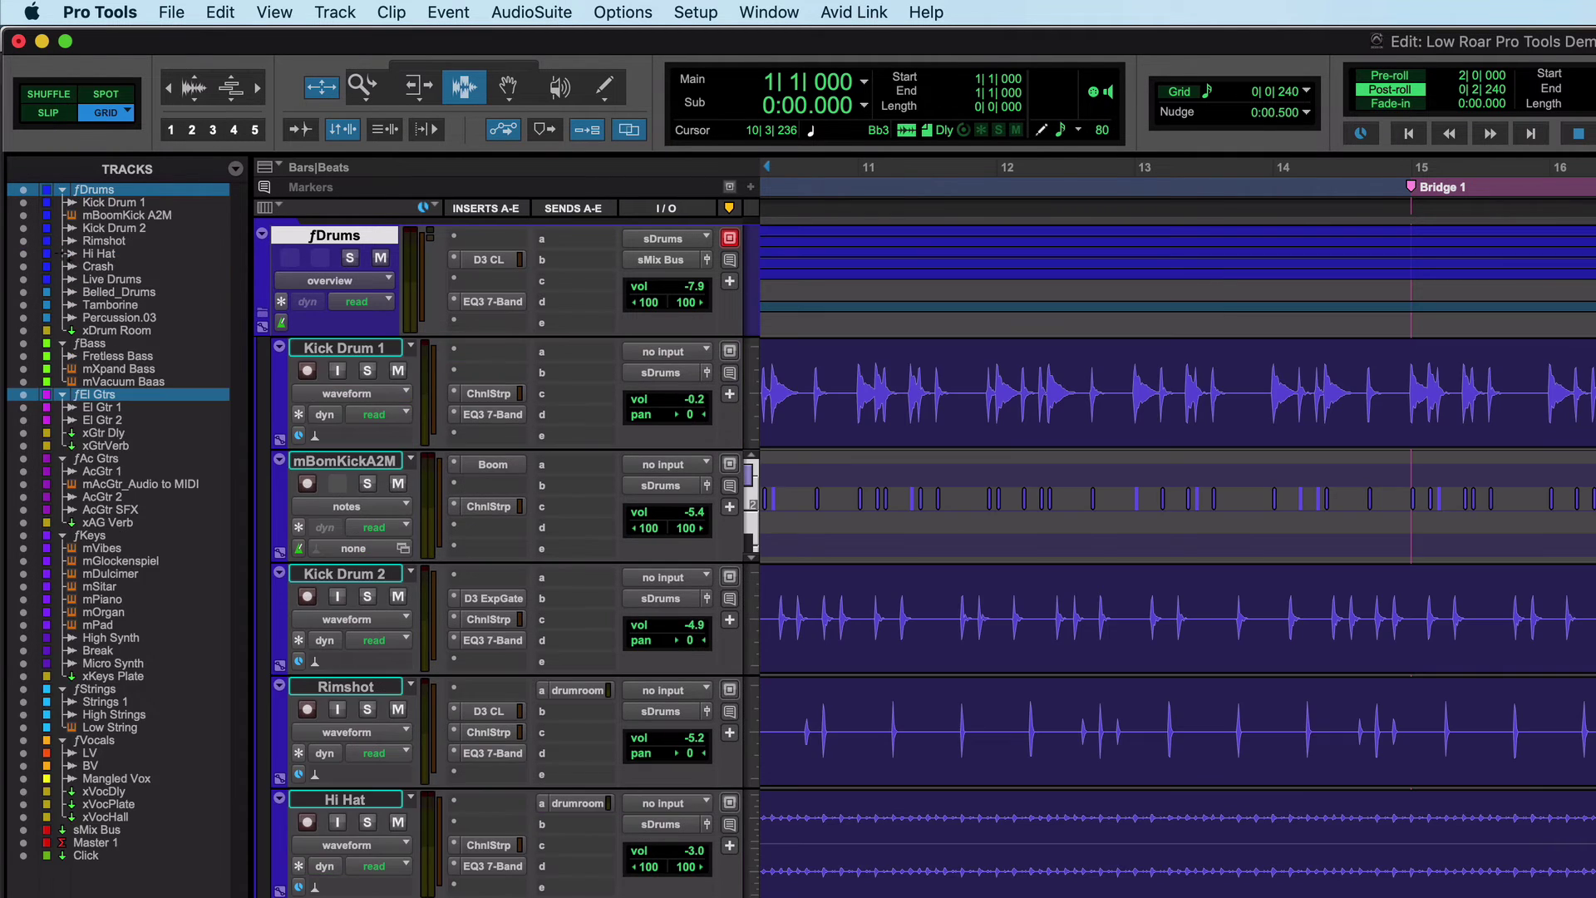